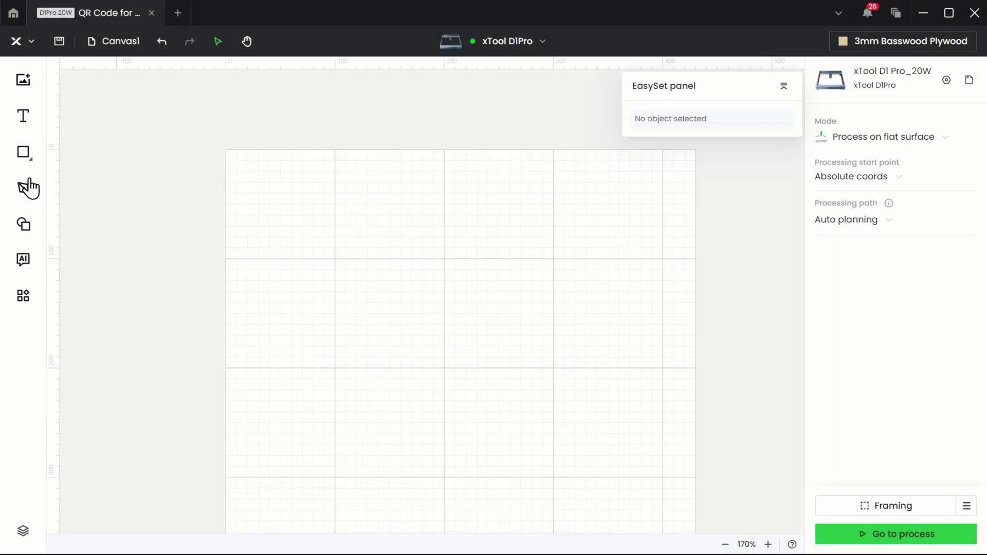
Step: Draw a square on the canvas with the Rectangle tool
mouse_move(26, 157)
click(103, 170)
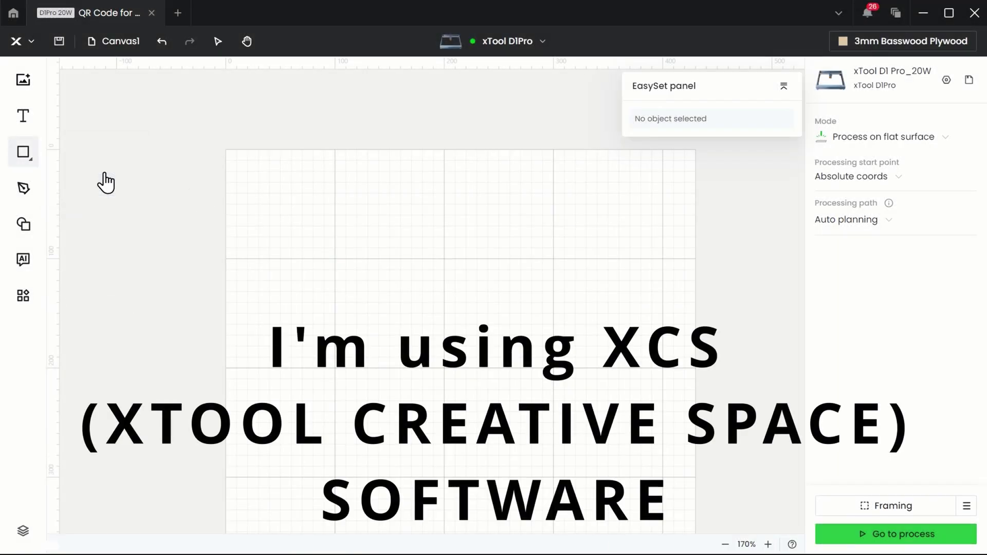
mouse_move(312, 204)
mouse_down()
mouse_move(308, 247)
mouse_move(369, 313)
mouse_move(430, 322)
mouse_up()
drag(439, 357, 461, 372)
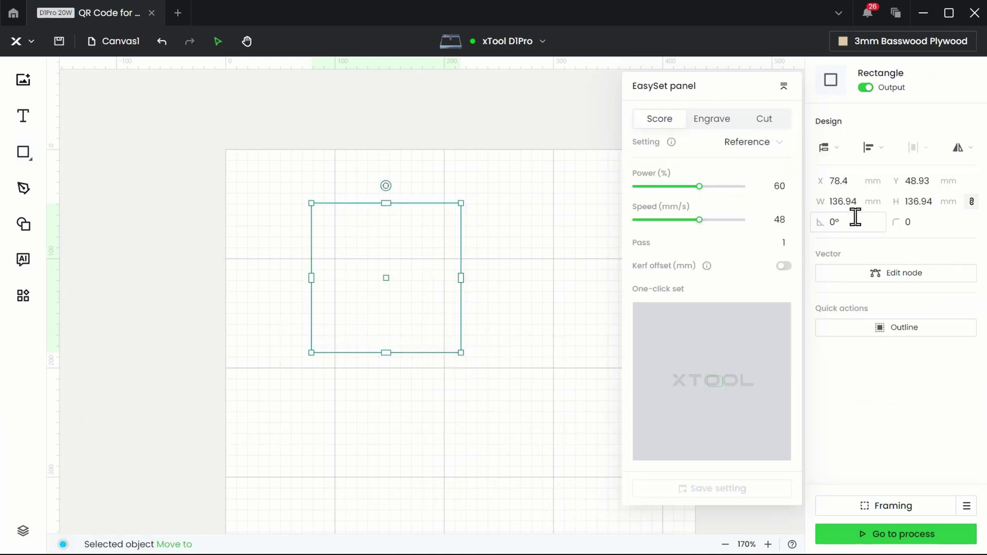
Step: Resize the square to 100 × 100 mm and lock its aspect ratio
click(849, 203)
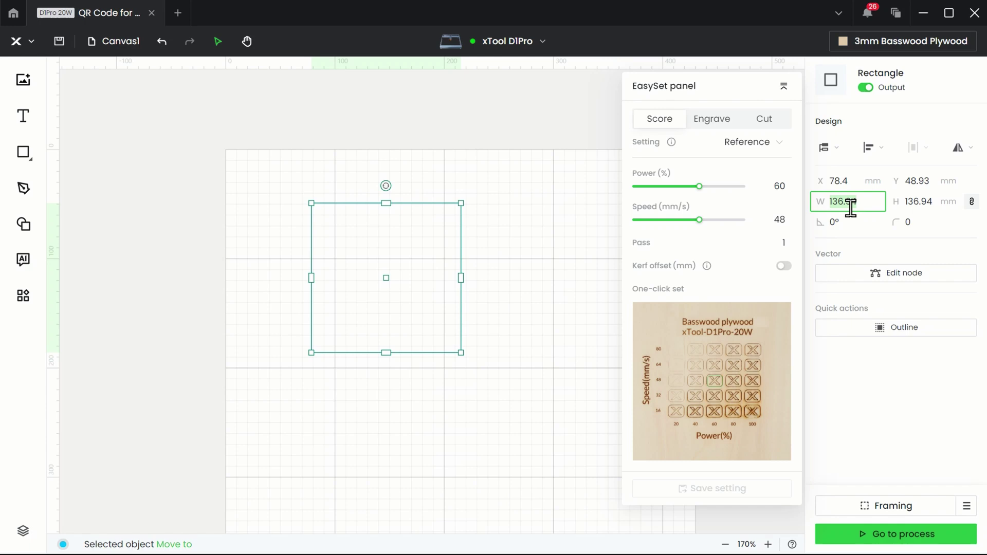
text(100)
key(Tab)
text(100)
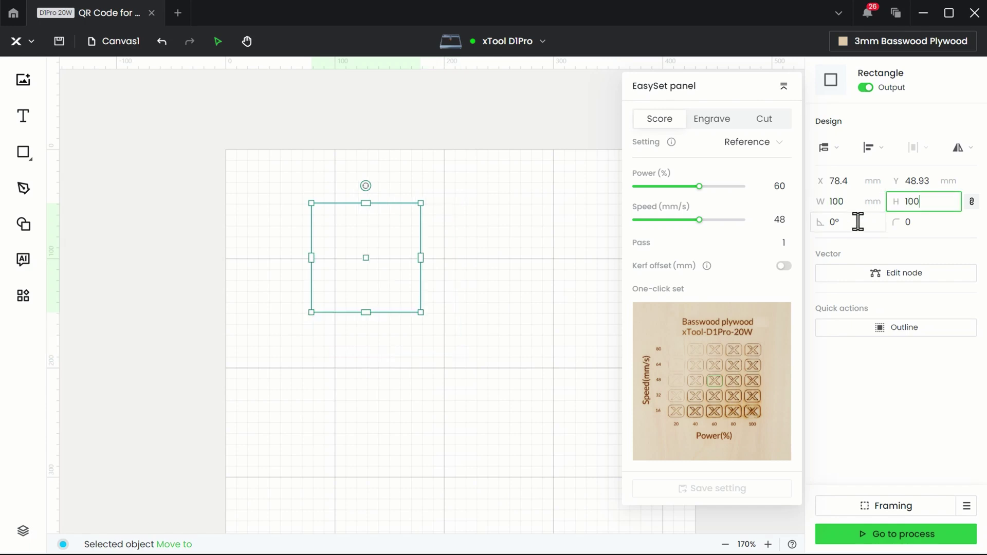
click(970, 203)
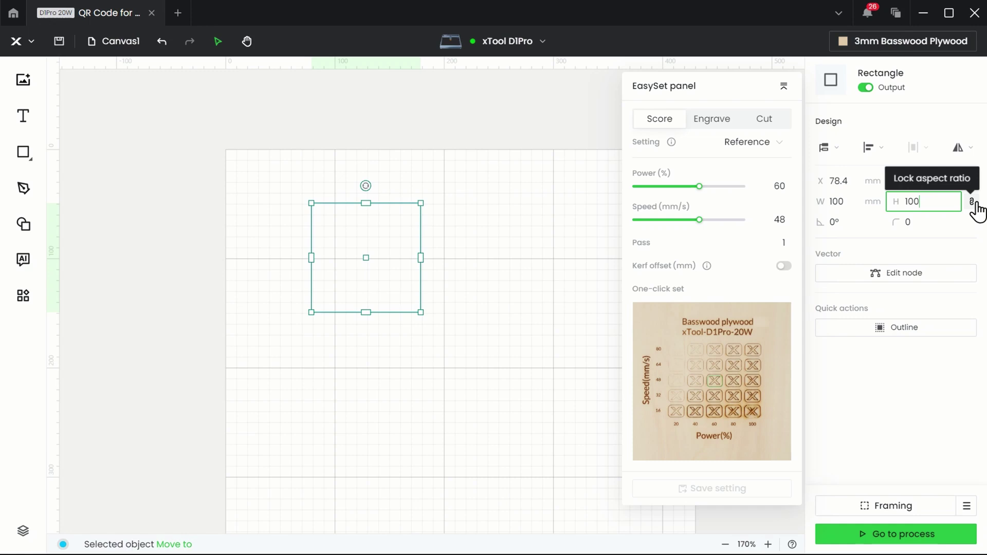
scroll(444, 292, up, 5)
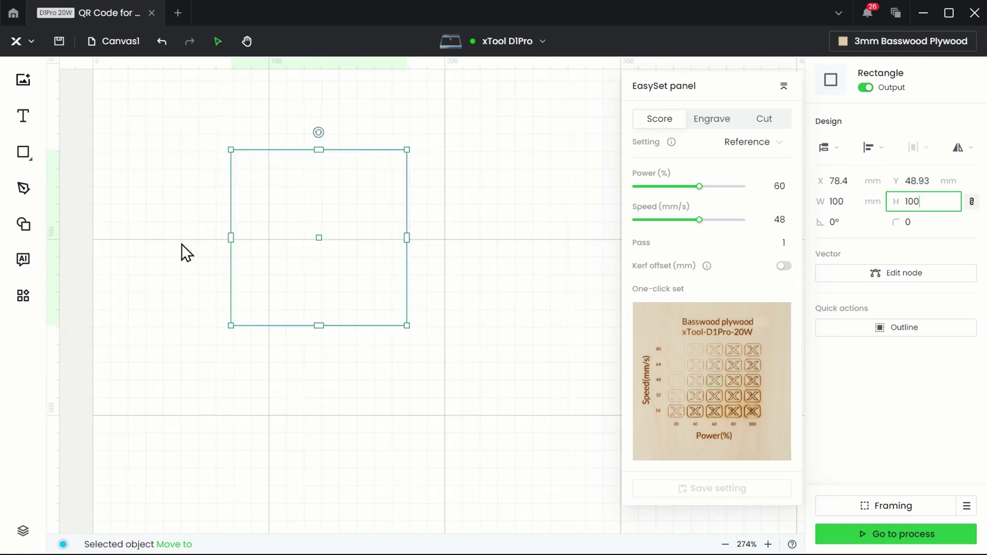
Step: Add a decorative square border from the Shape library to the canvas
scroll(181, 244, left, 3)
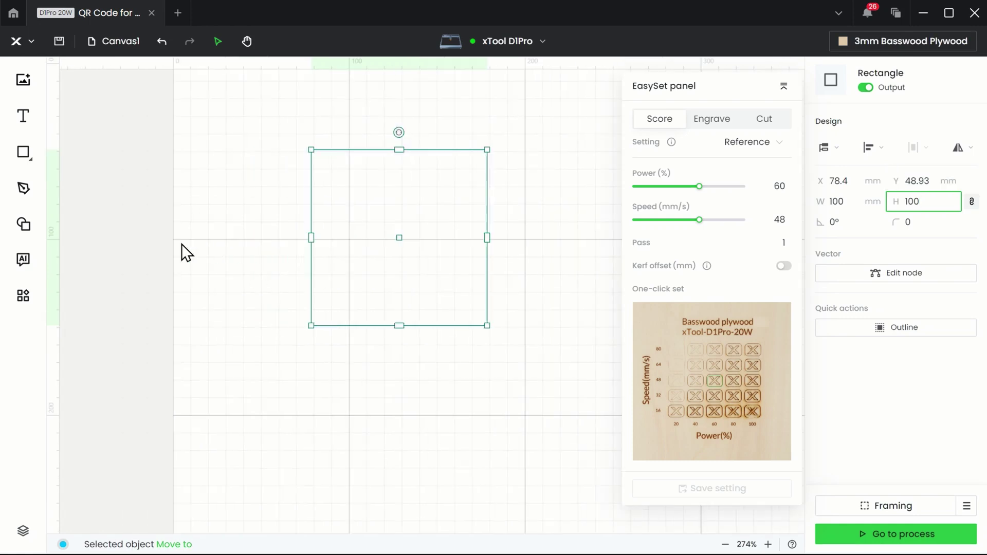
click(20, 227)
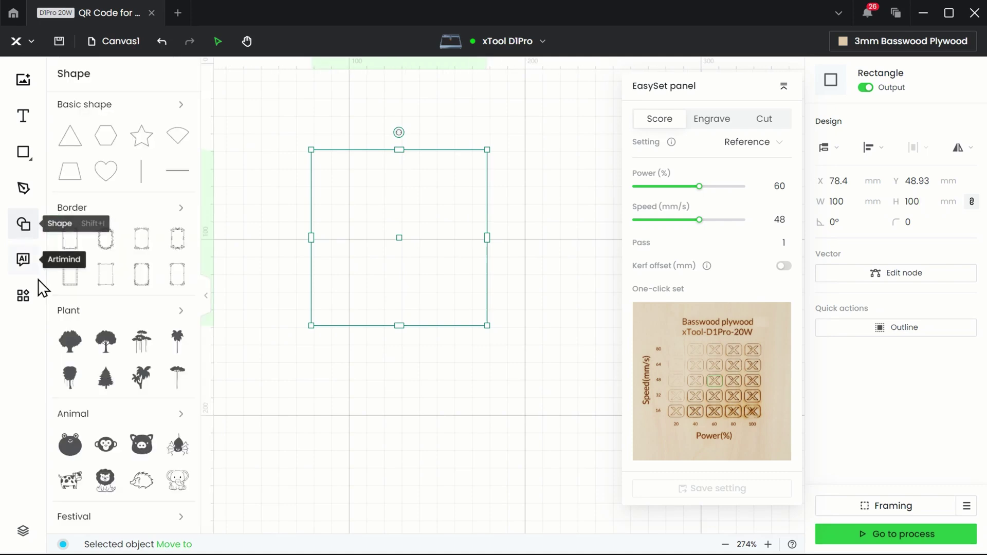
click(67, 285)
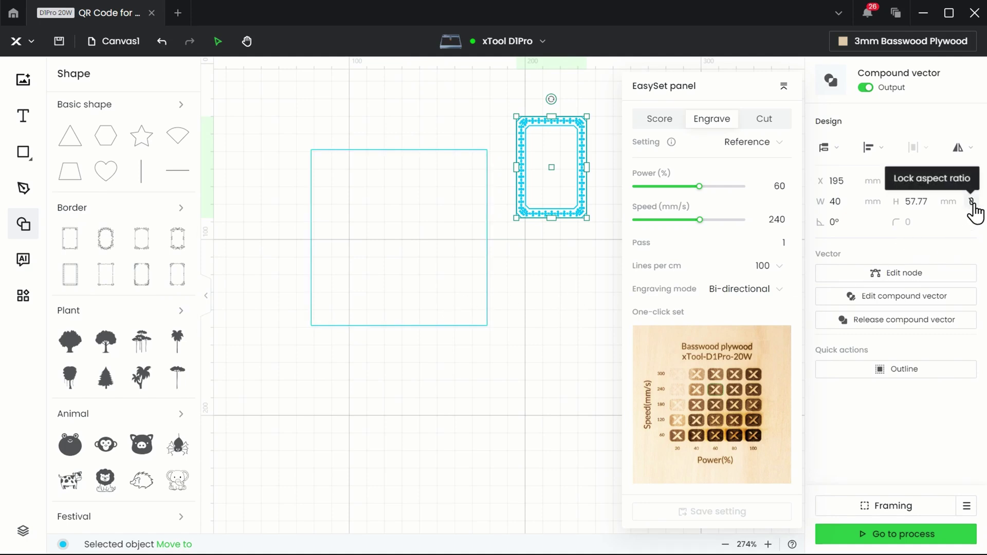
Step: Resize the border to 95 × 95 mm and move it over the square
click(839, 201)
double_click(843, 201)
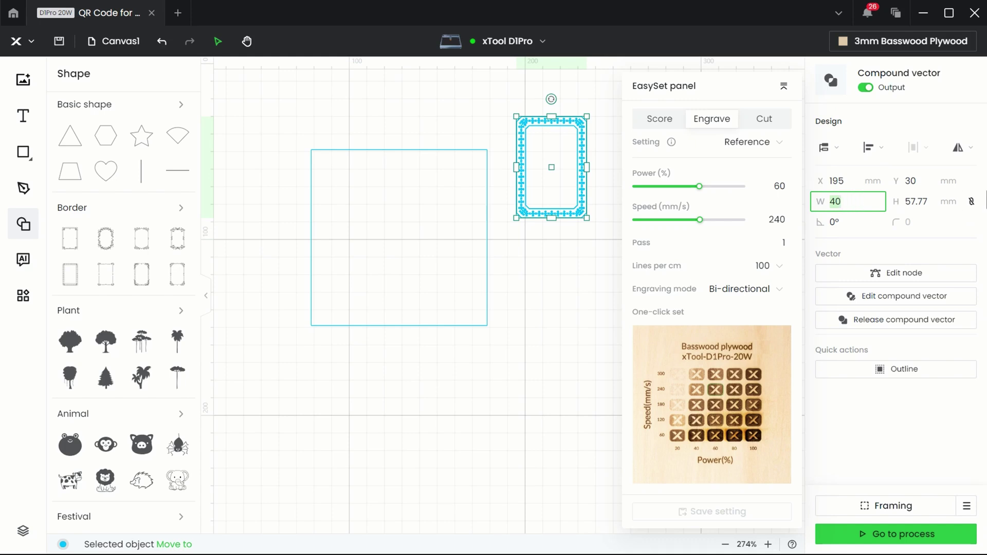
text(95)
key(Tab)
text(95)
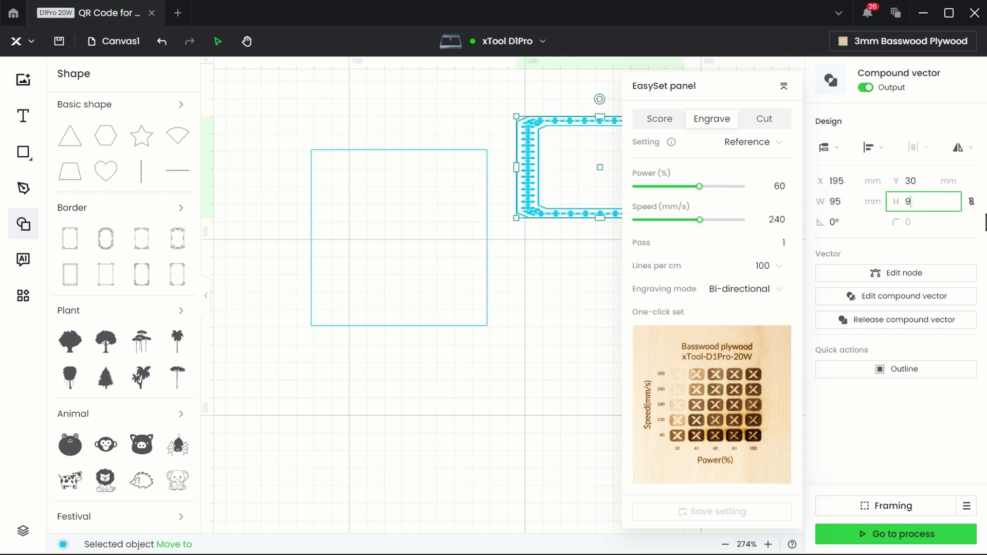
key(Return)
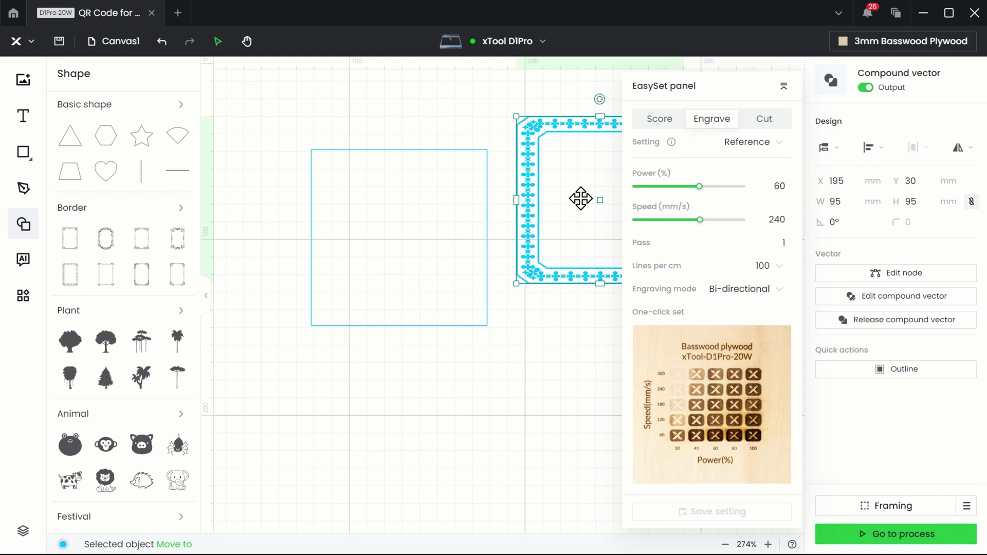
drag(604, 198, 411, 238)
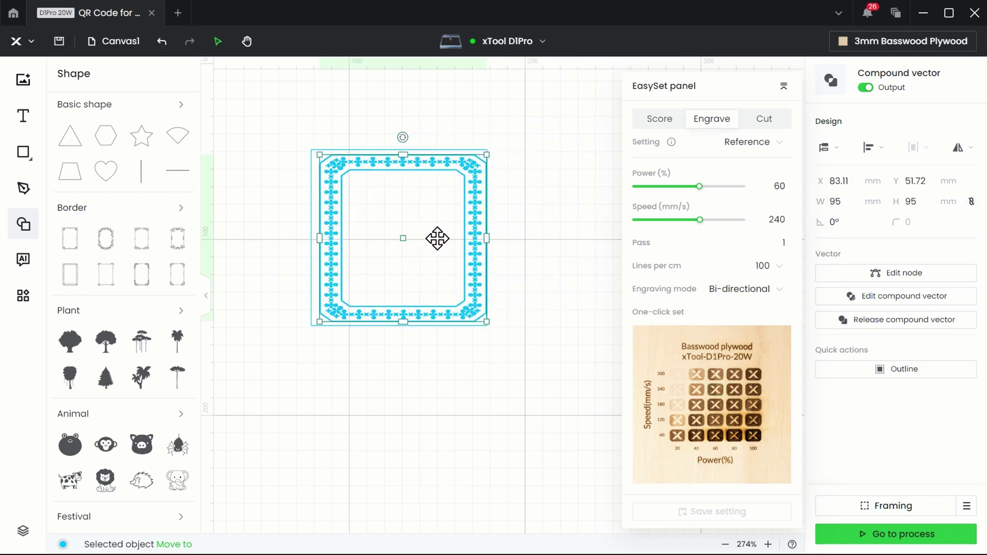
scroll(434, 224, up, 3)
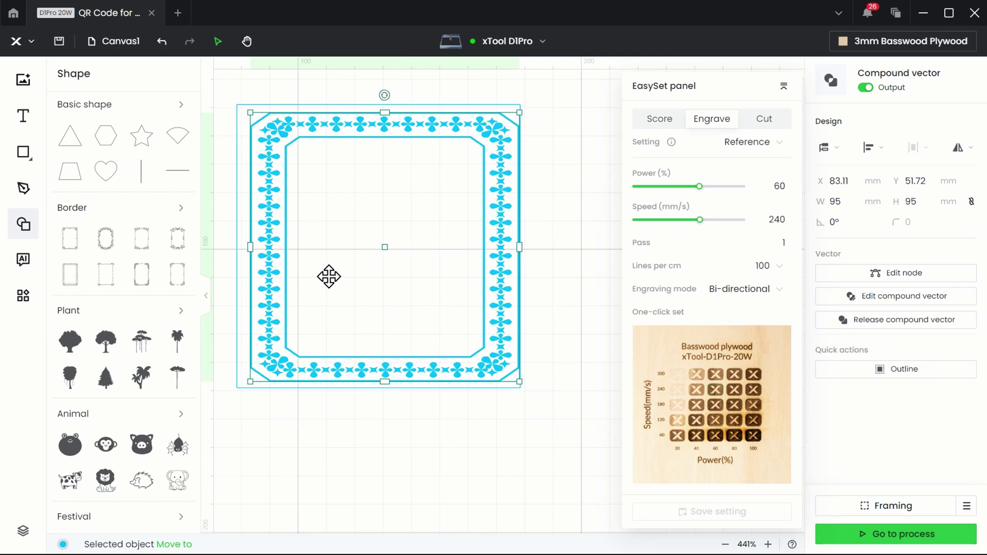
Step: Close the shape library and snap the border to the square's centre (X 81.26, Y 50.34 mm)
click(207, 308)
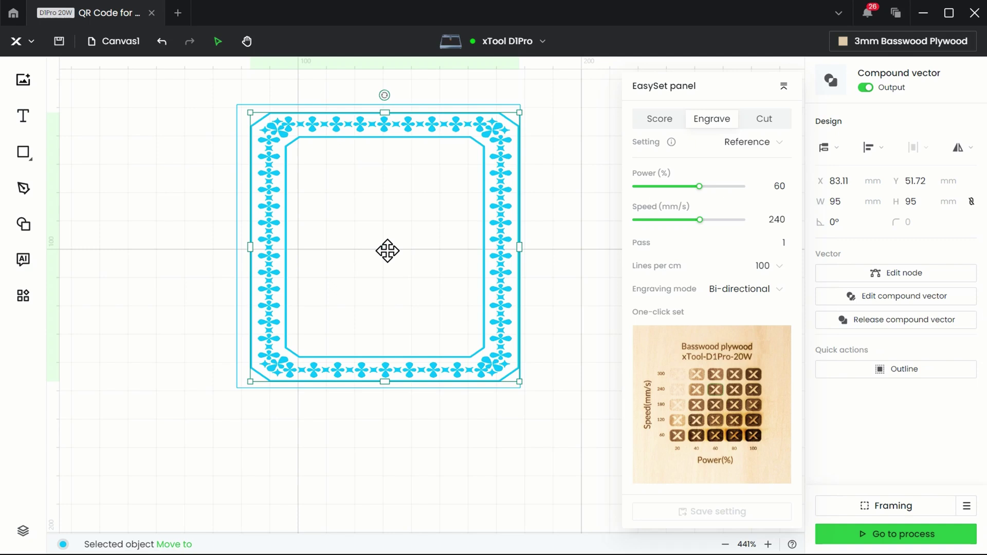
drag(388, 251, 379, 254)
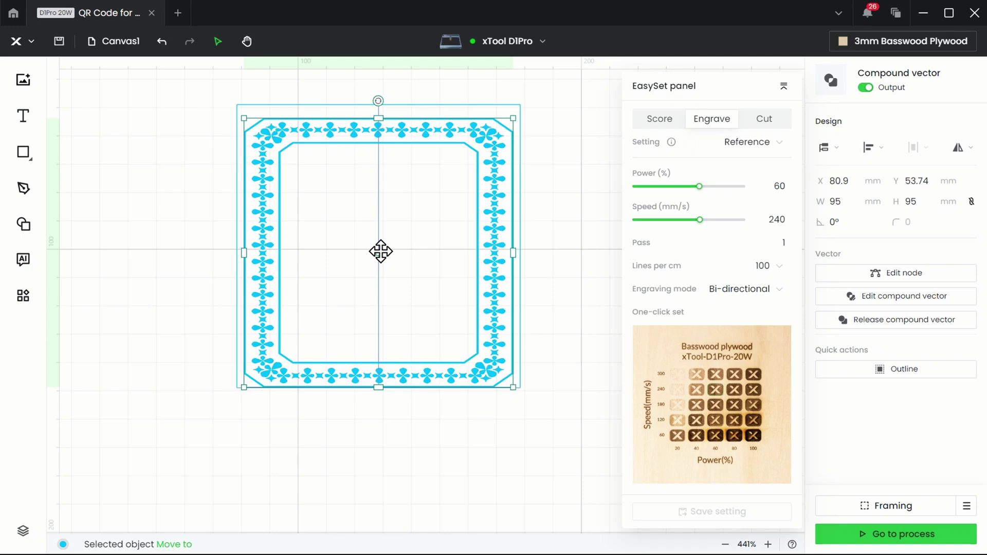
drag(380, 253, 381, 252)
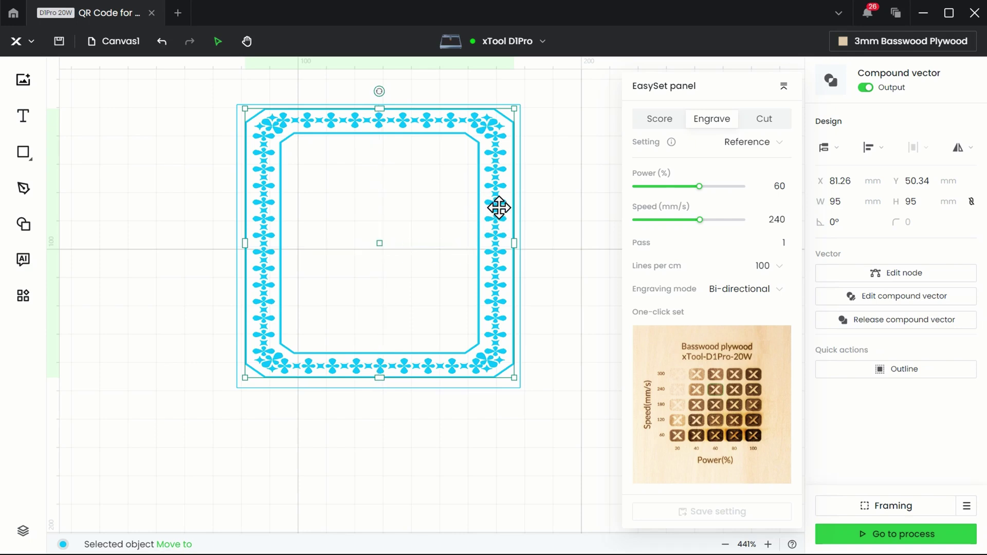
Step: Switch the square to Cut processing with two passes
click(525, 201)
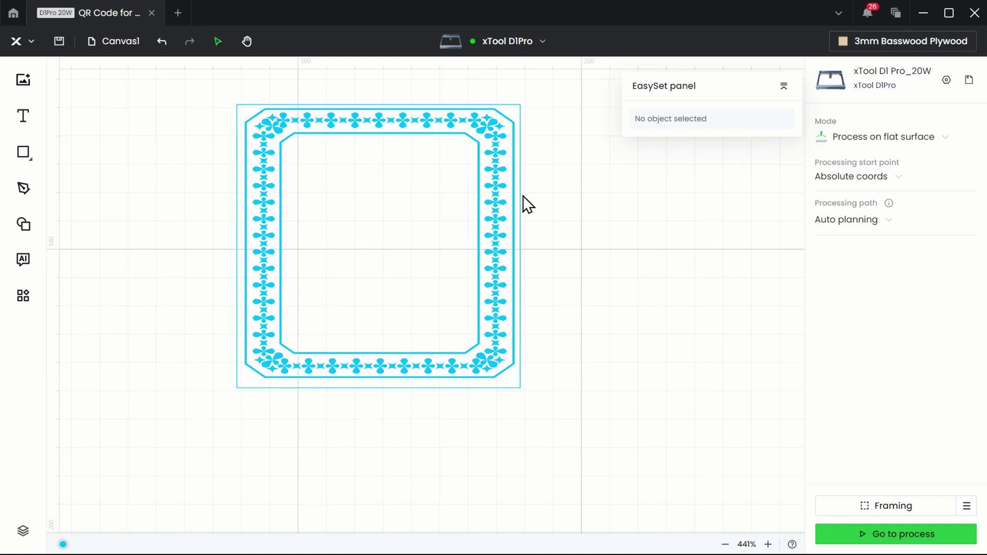
click(521, 200)
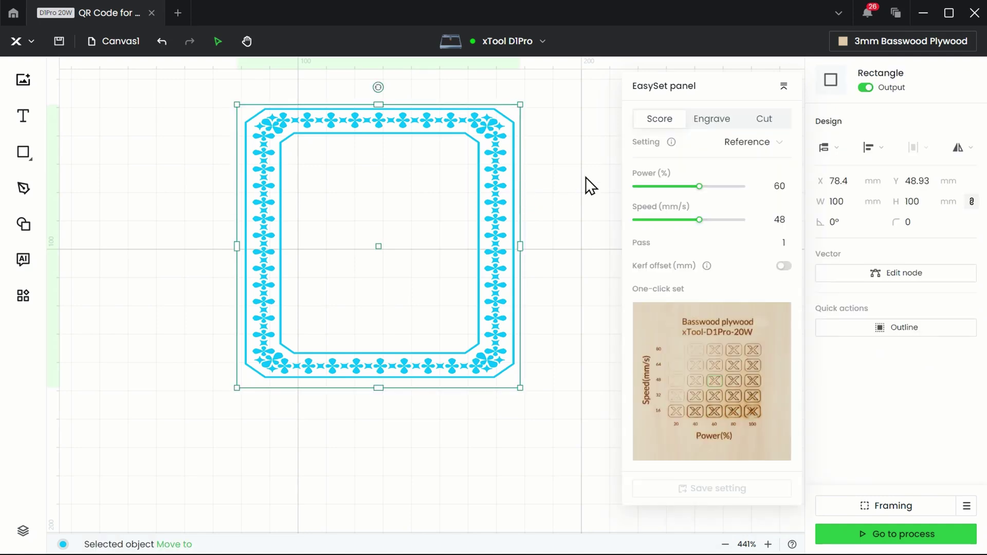
click(774, 188)
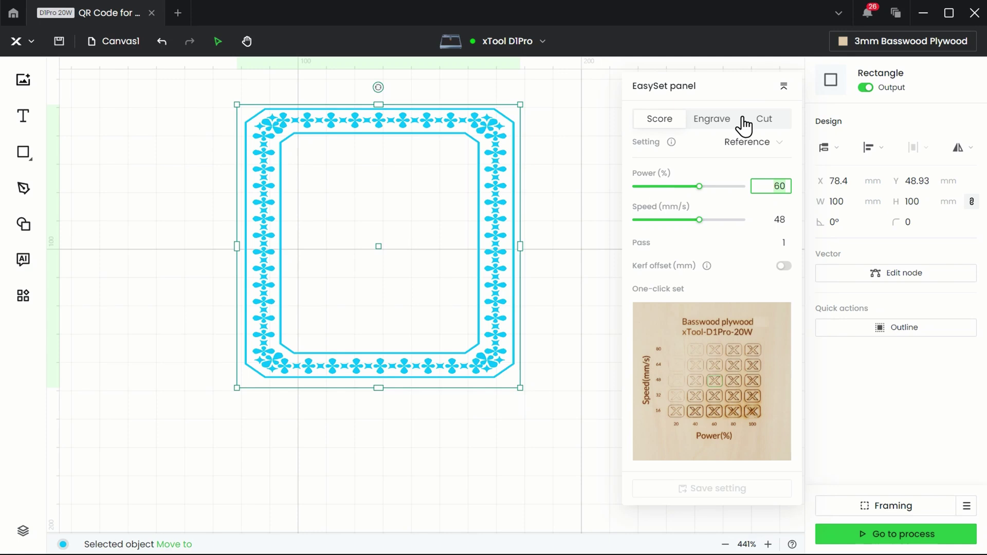
click(769, 123)
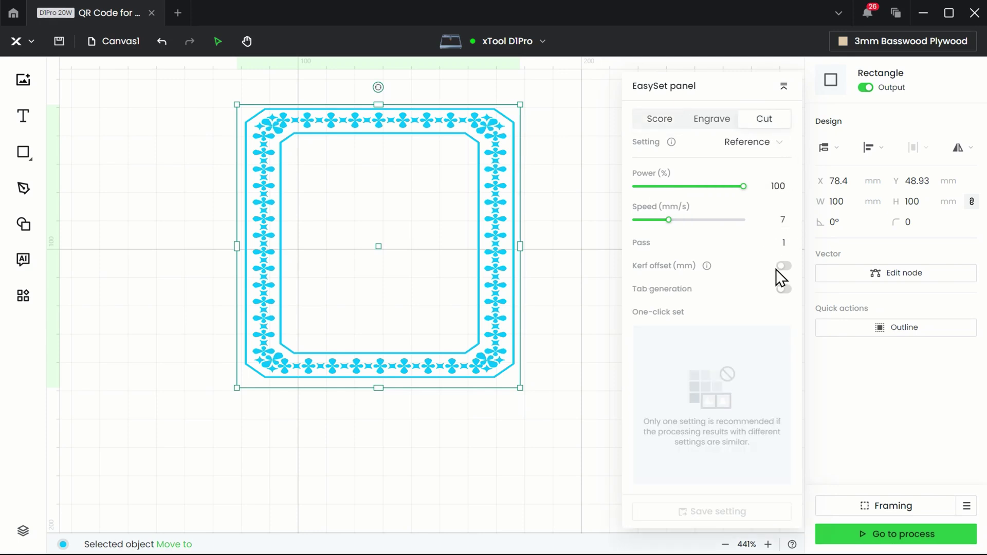
click(774, 246)
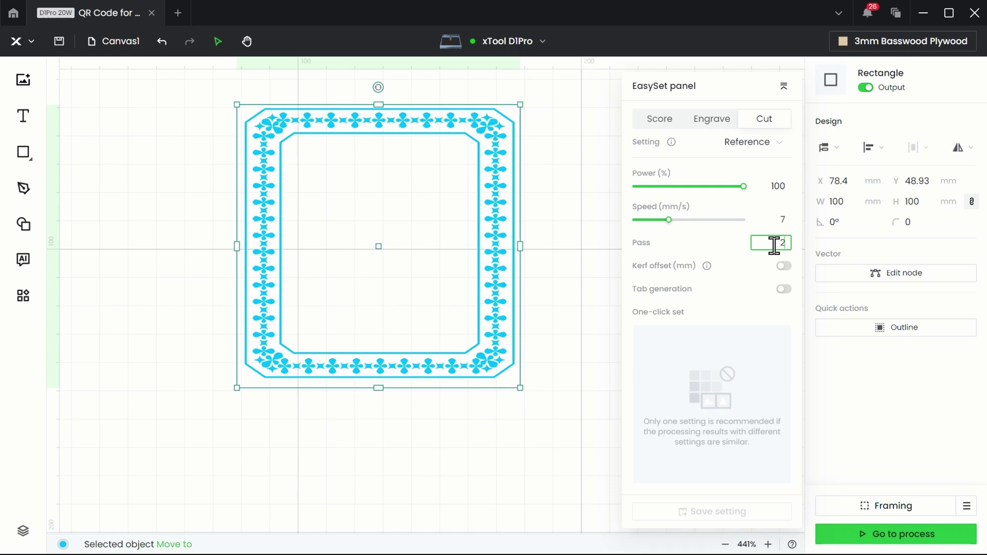
key(Return)
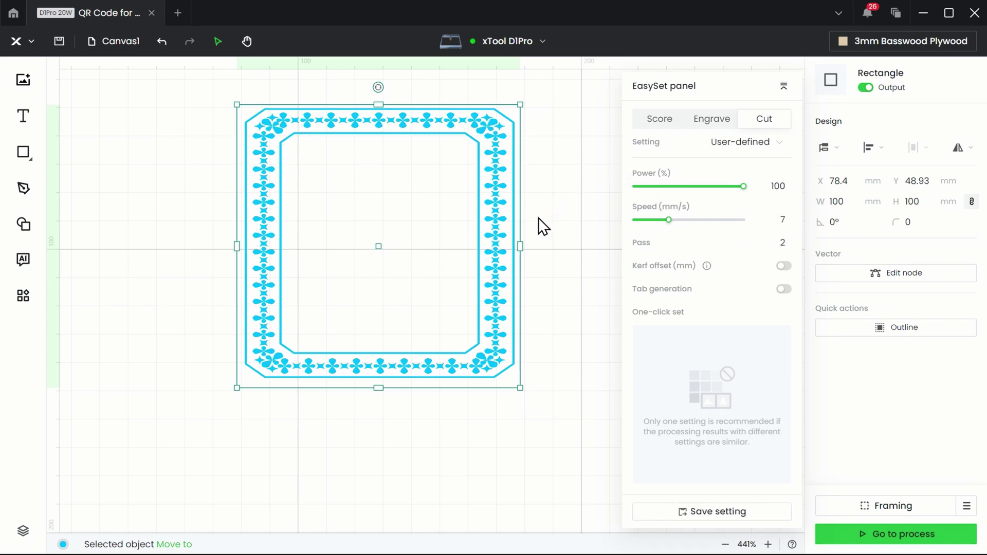
Step: Change the decorative border's engraving speed from 240 to 60 mm/s
click(503, 211)
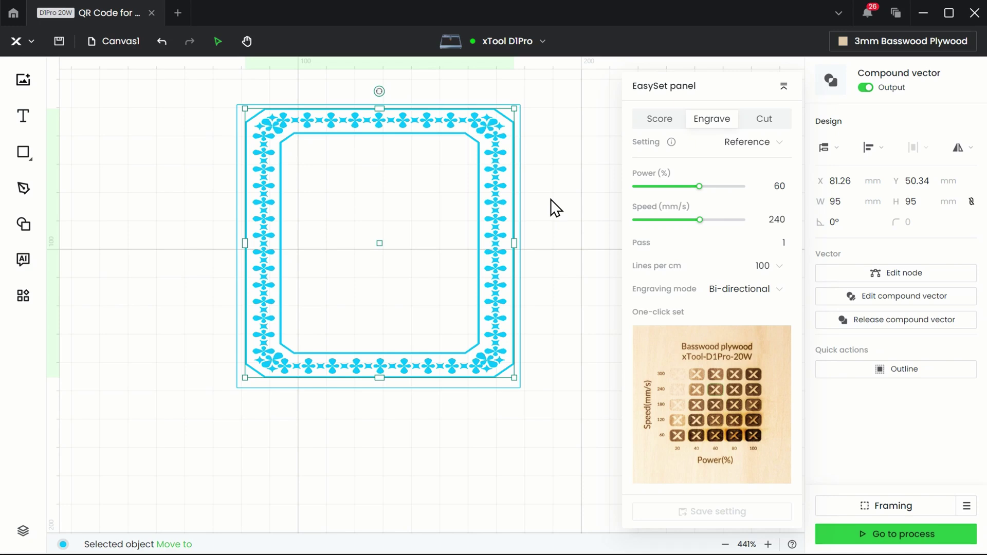
click(781, 213)
key(BackSpace)
text(60)
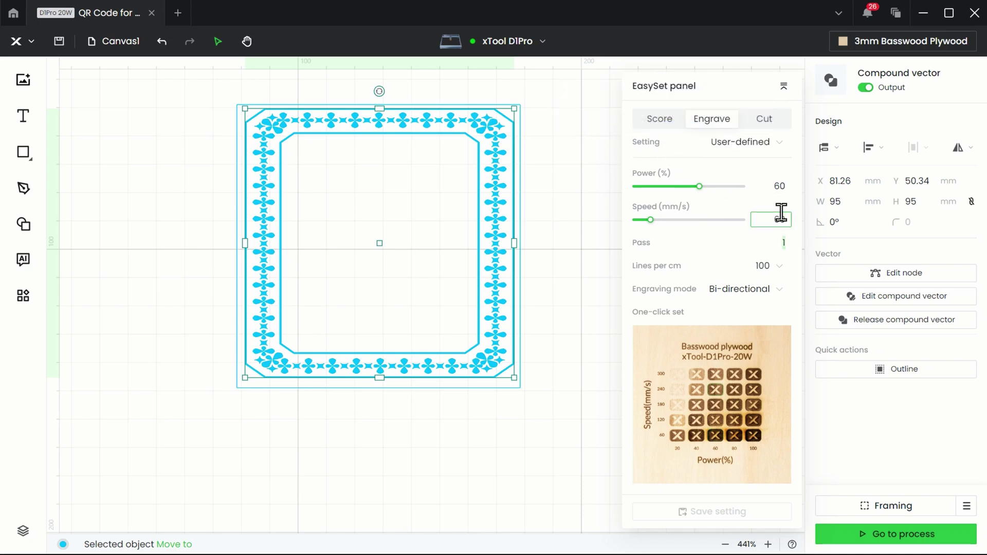
key(Tab)
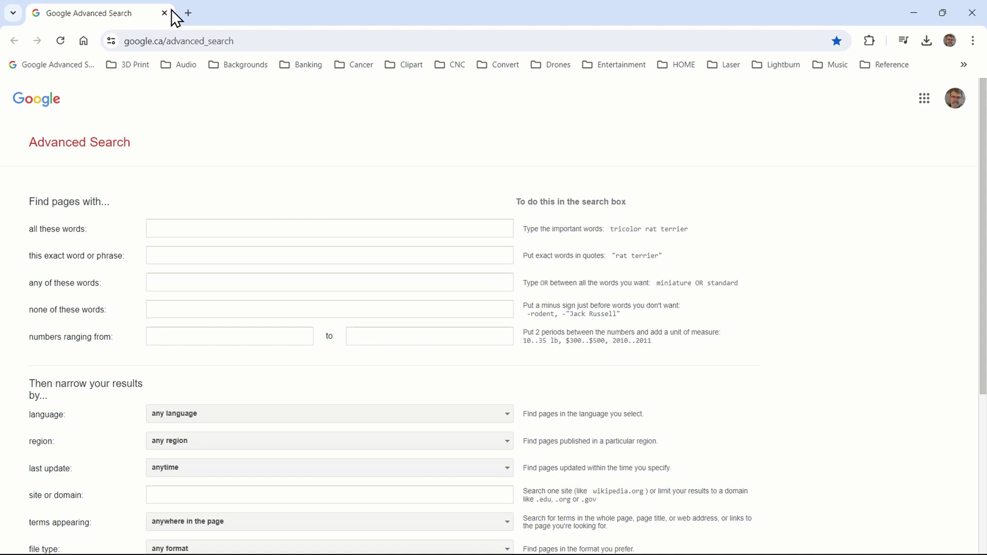
Step: Load qifi.org in a new Chrome tab
click(188, 14)
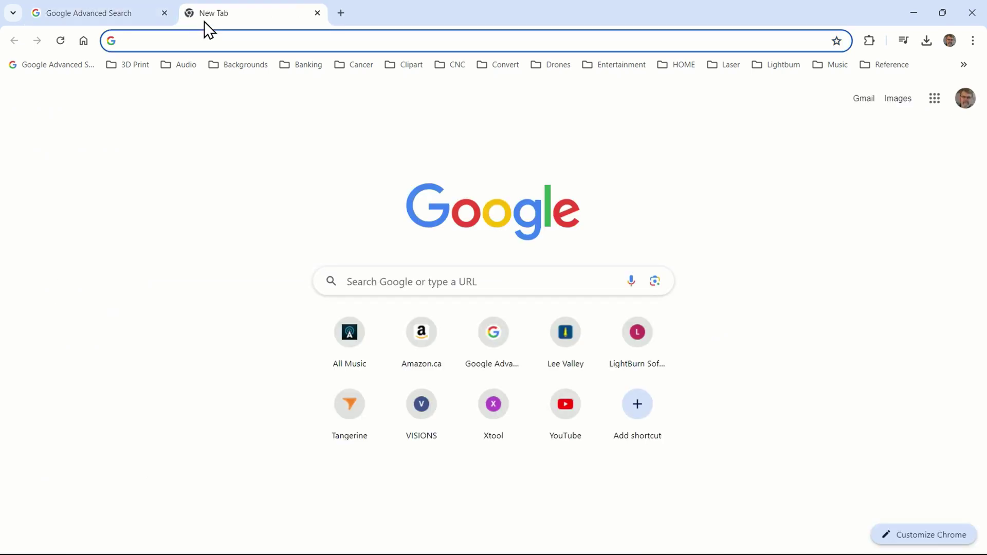
text(w)
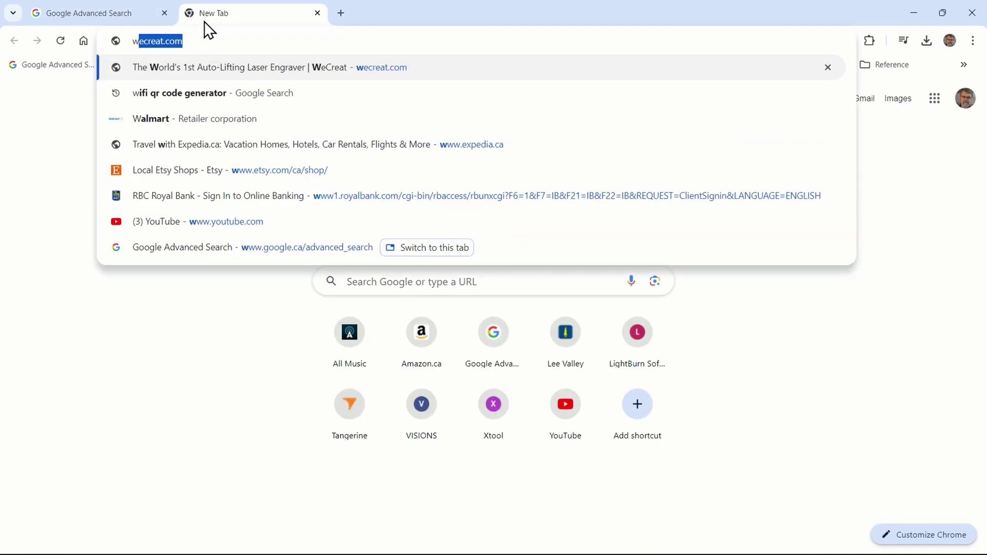
key(BackSpace)
key(BackSpace)
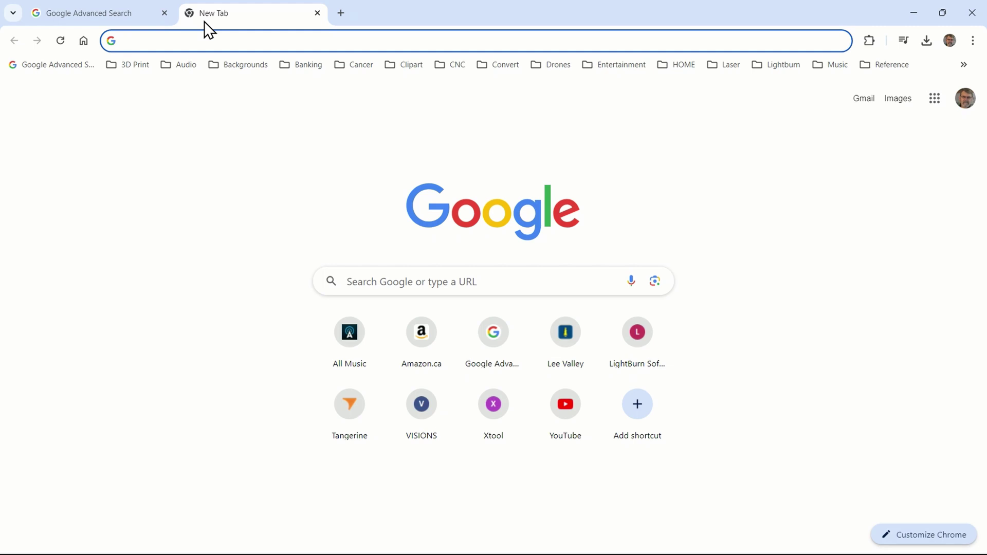
text(qi)
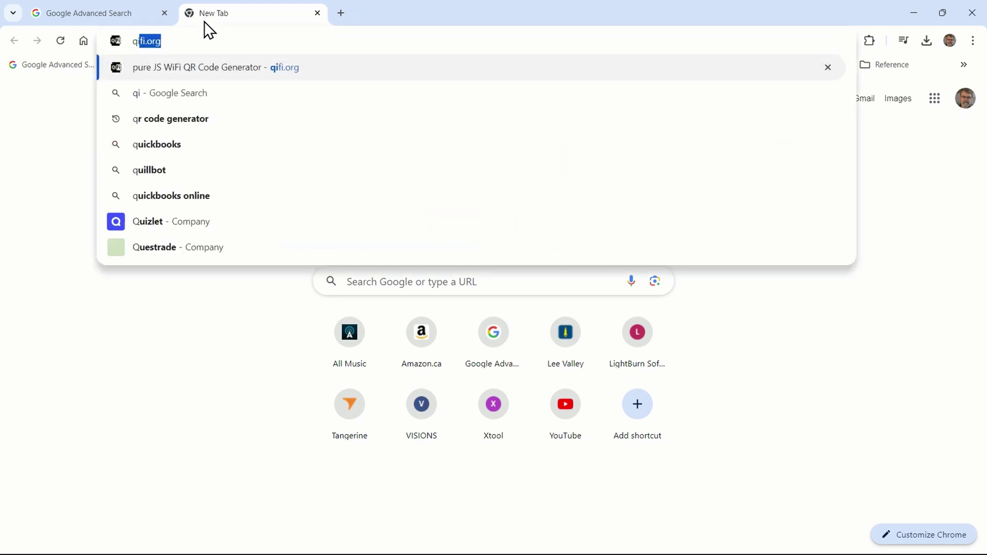
text(fi.org)
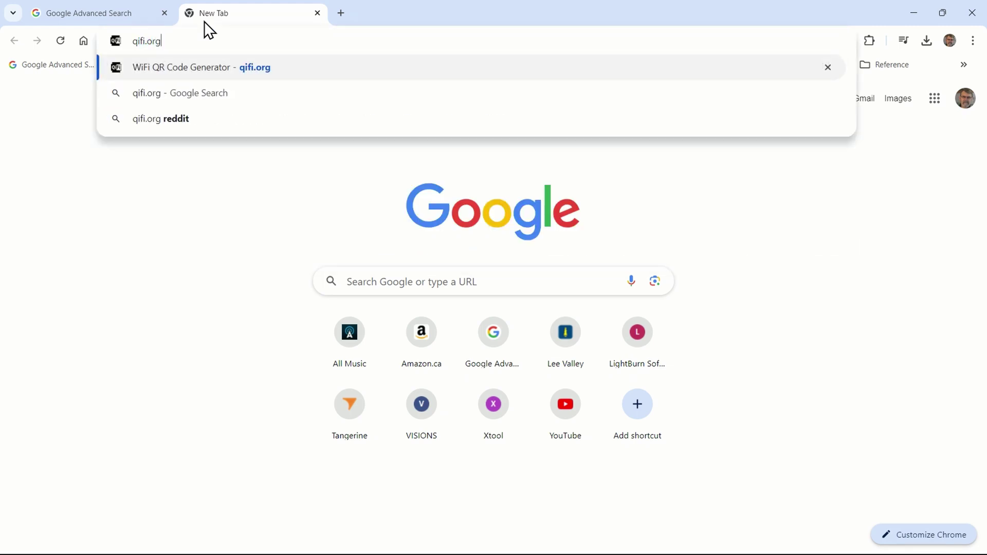
key(Return)
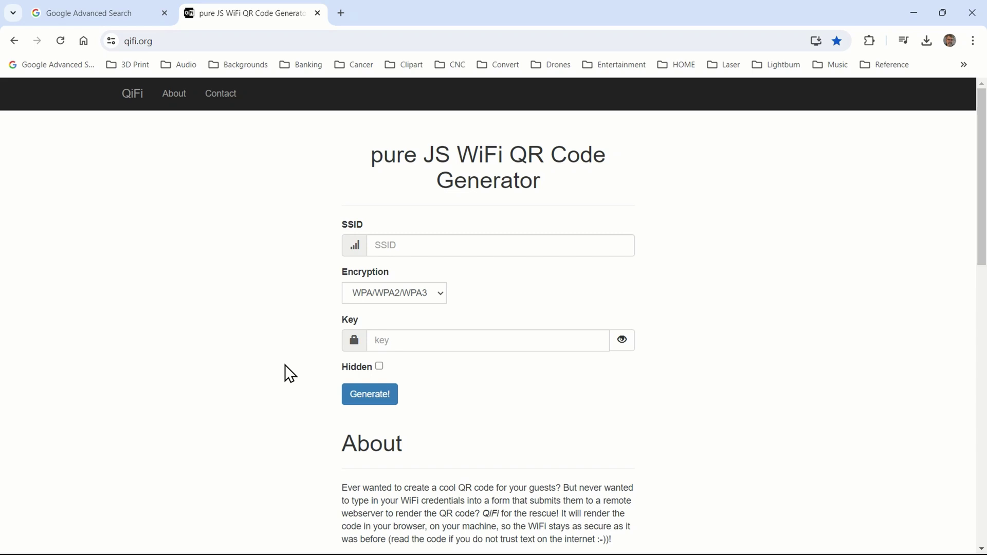
Step: Fill in the saved network name and type the network password
click(471, 243)
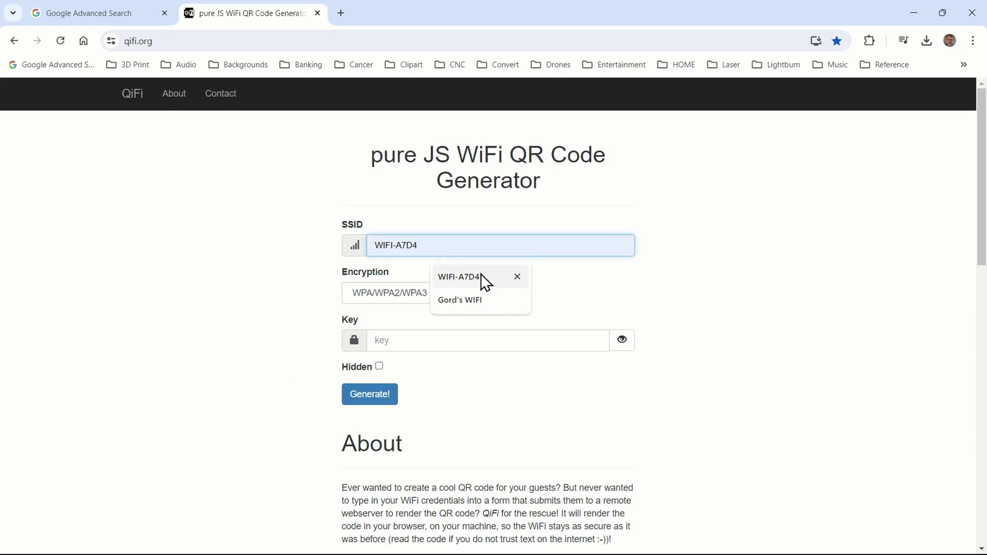
click(468, 272)
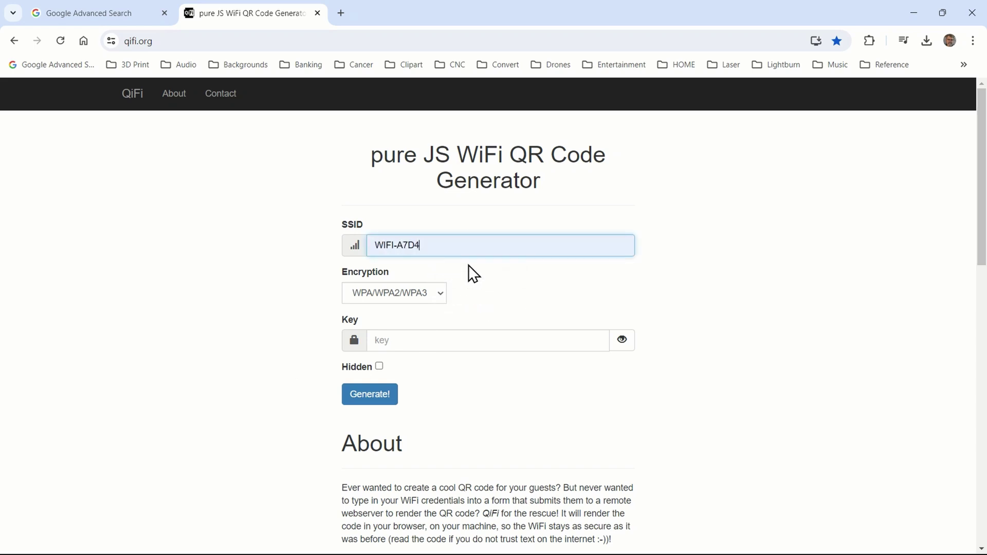
click(437, 339)
text(******)
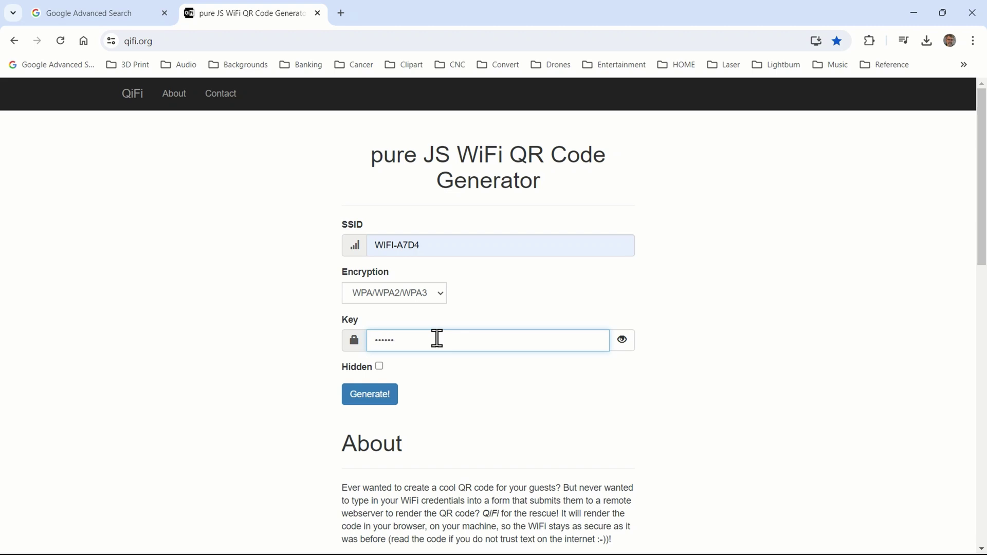
text(*******)
Step: Generate the WiFi QR code, copy its image, and check the password
click(382, 397)
scroll(818, 337, down, 1)
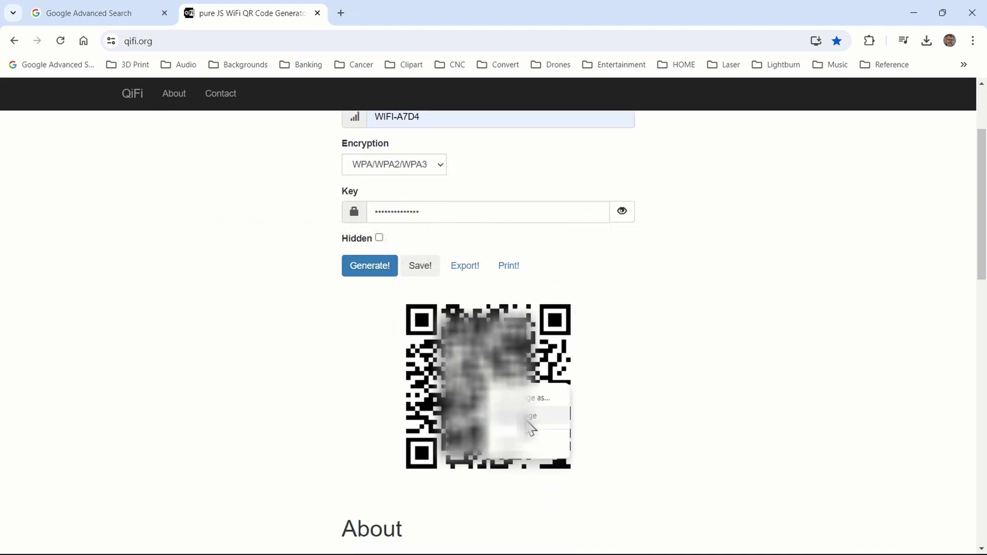
click(528, 421)
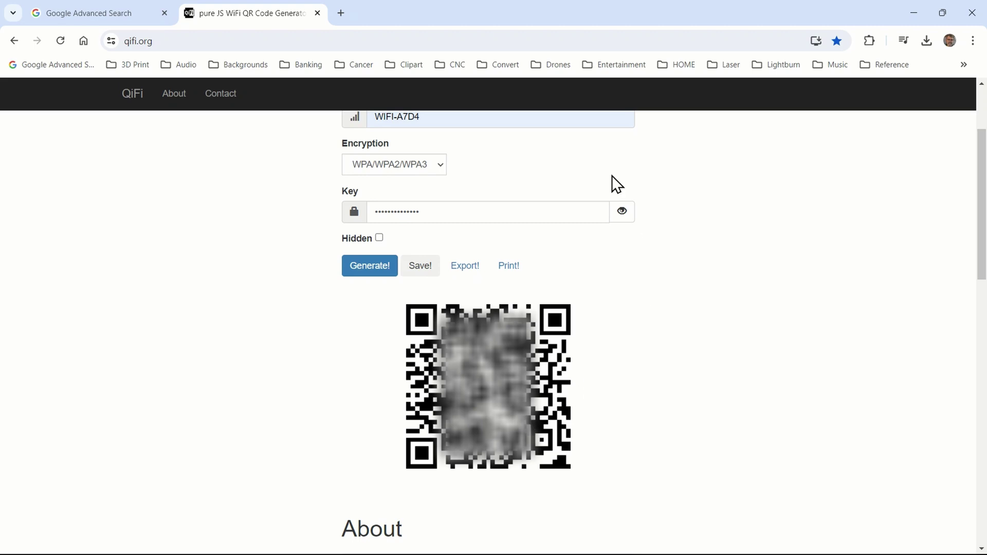
click(629, 216)
click(629, 216)
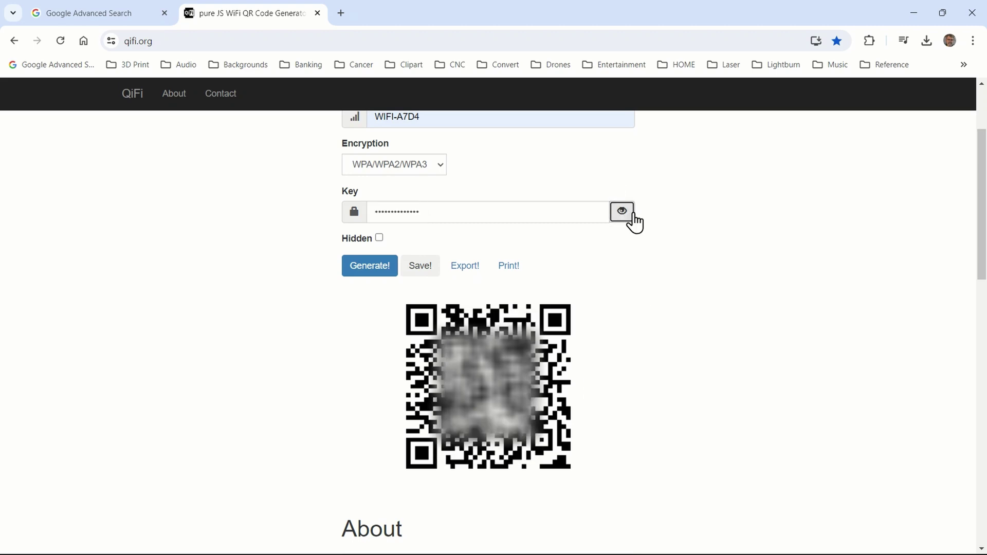
Step: Back in xTool Creative Space, paste the QR code image and drag it over the border
key(alt+Tab)
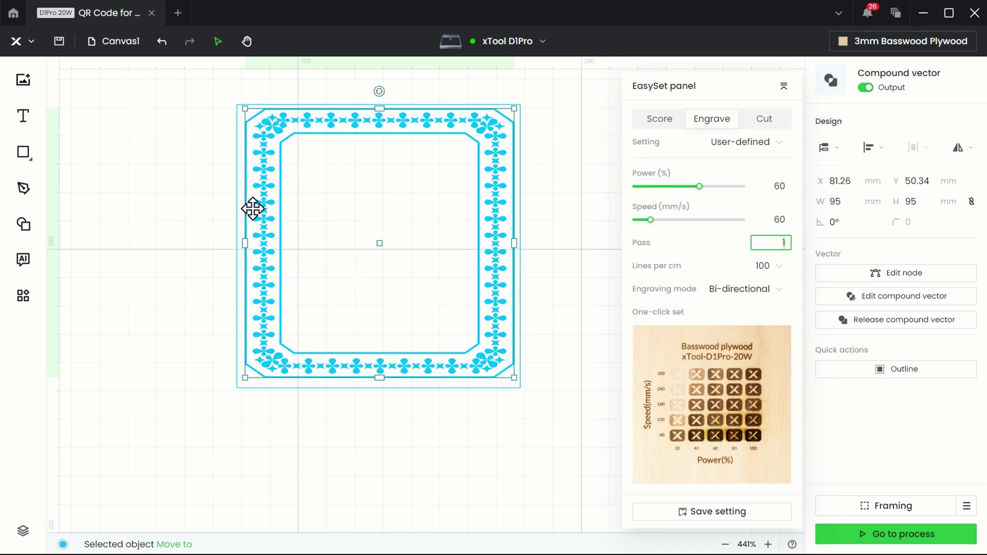
scroll(393, 224, down, 5)
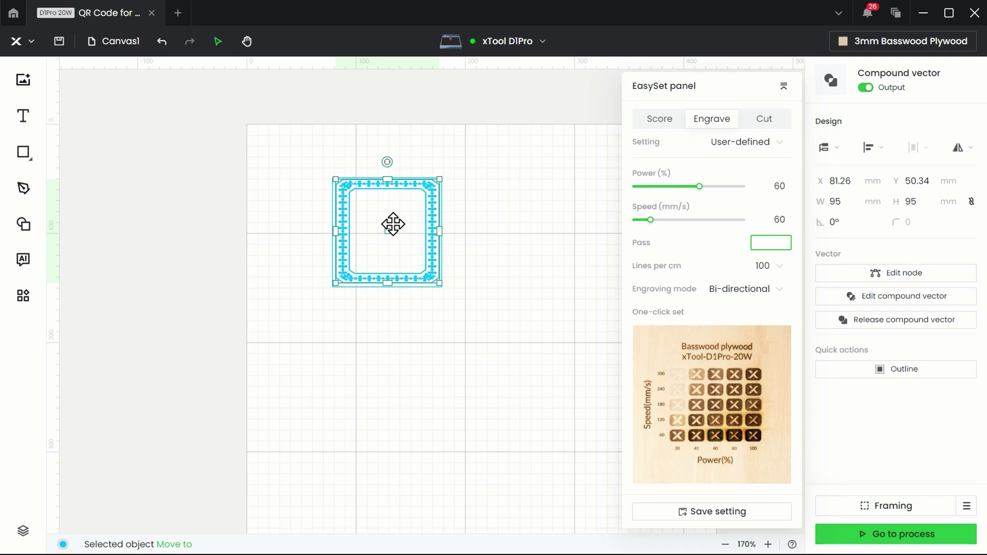
key(ctrl+v)
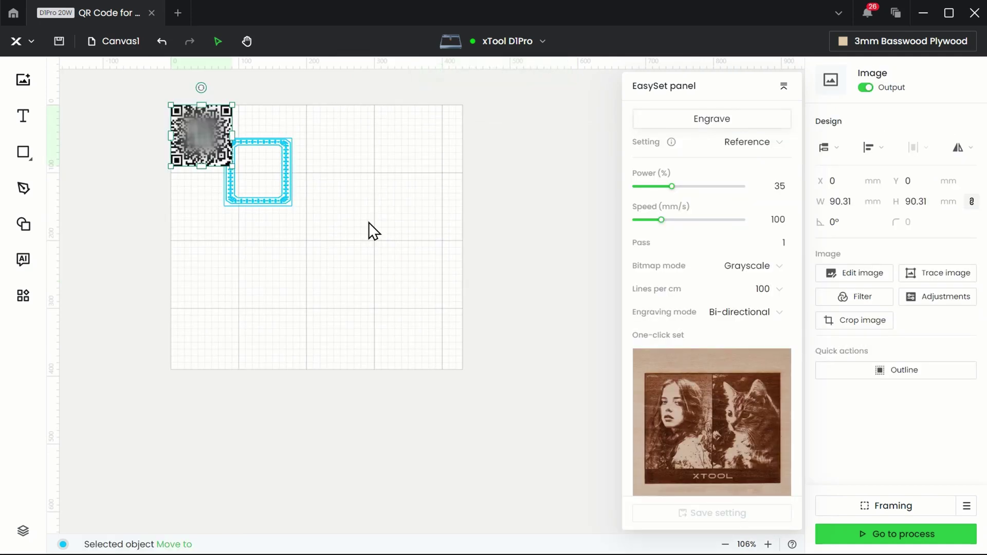
drag(201, 135, 264, 176)
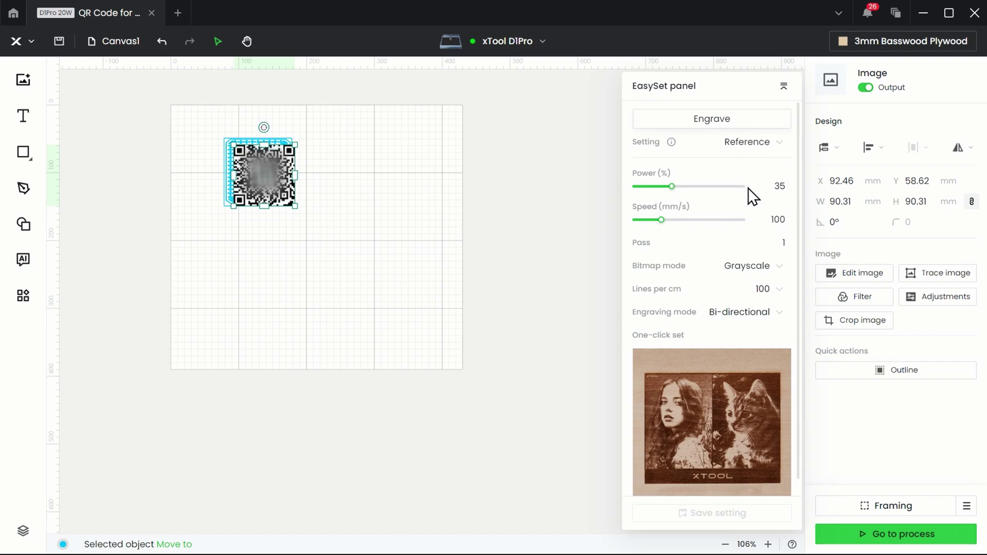
Step: Set the QR code's engraving to 60% power and 60 speed
click(788, 189)
key(BackSpace)
key(BackSpace)
text(60)
key(Tab)
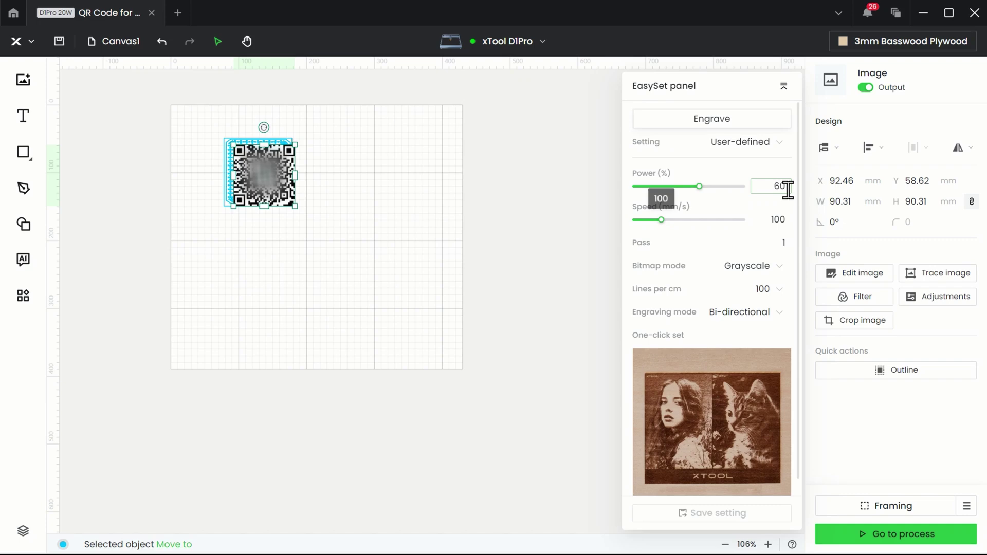
text(60)
Step: Resize the QR code to 80 × 80 mm, then to 70 × 70 mm
click(848, 199)
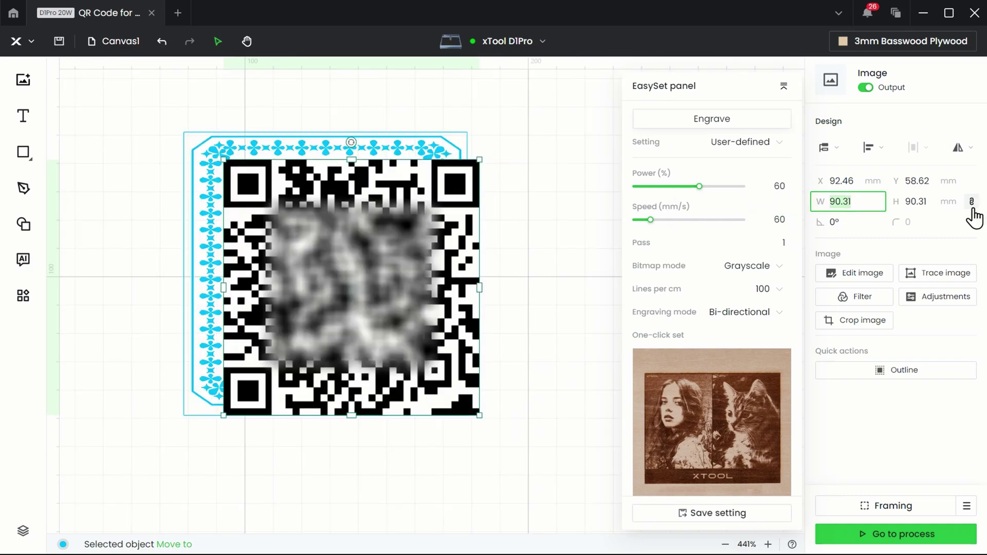
text(80)
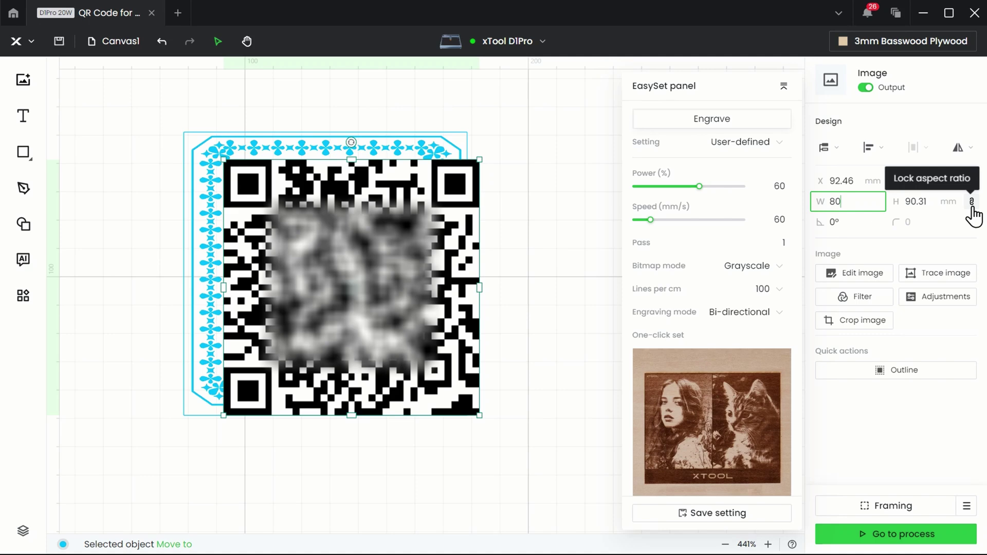
key(Tab)
text(80)
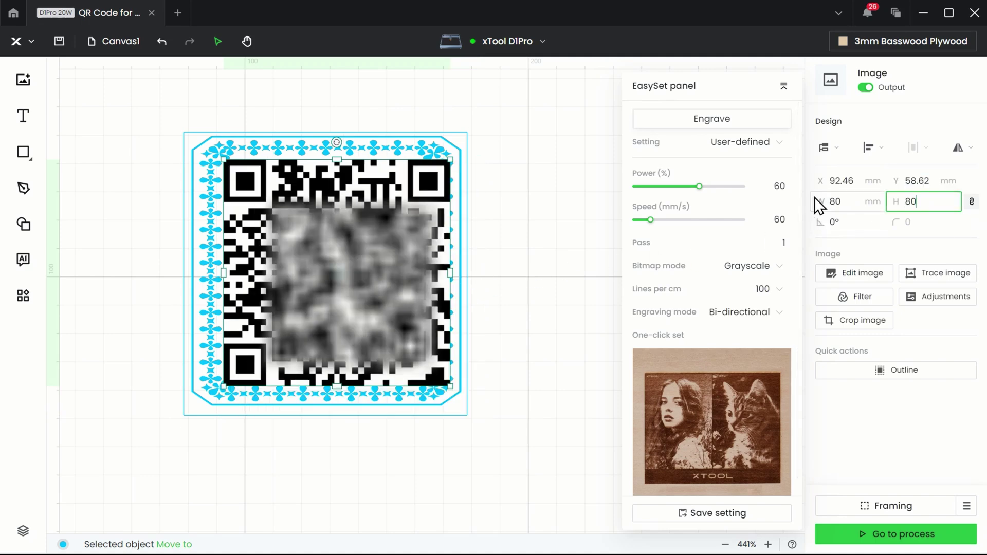
click(857, 201)
text(70)
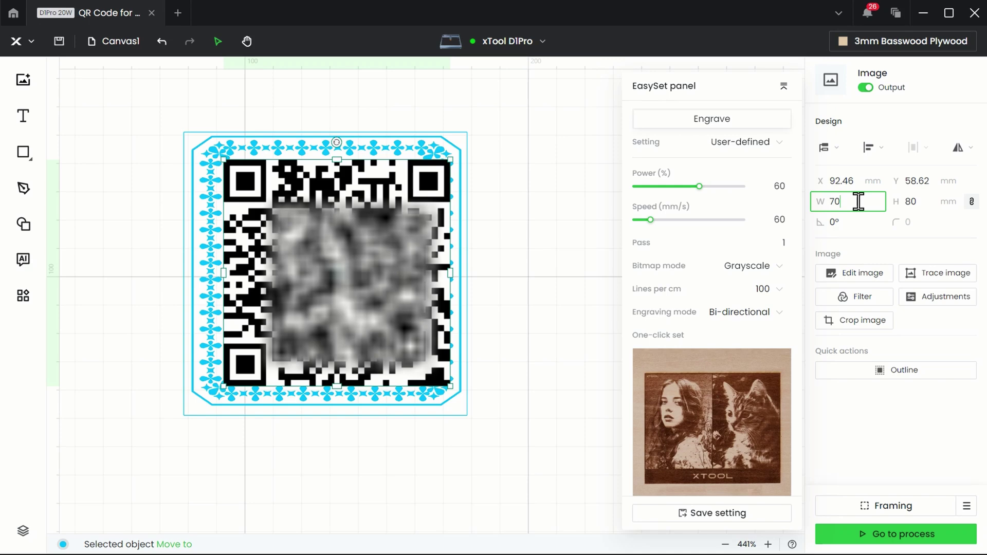
key(Tab)
text(70)
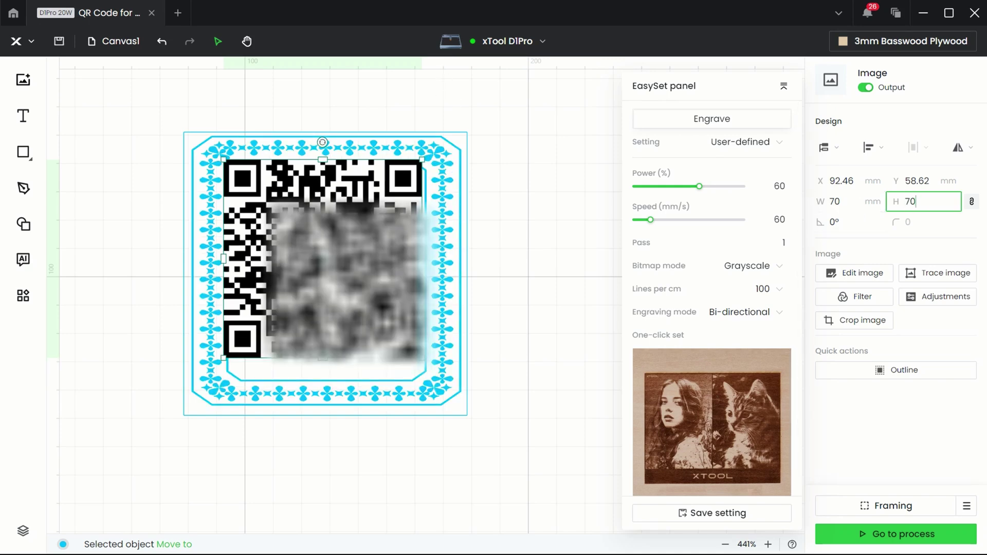
key(Return)
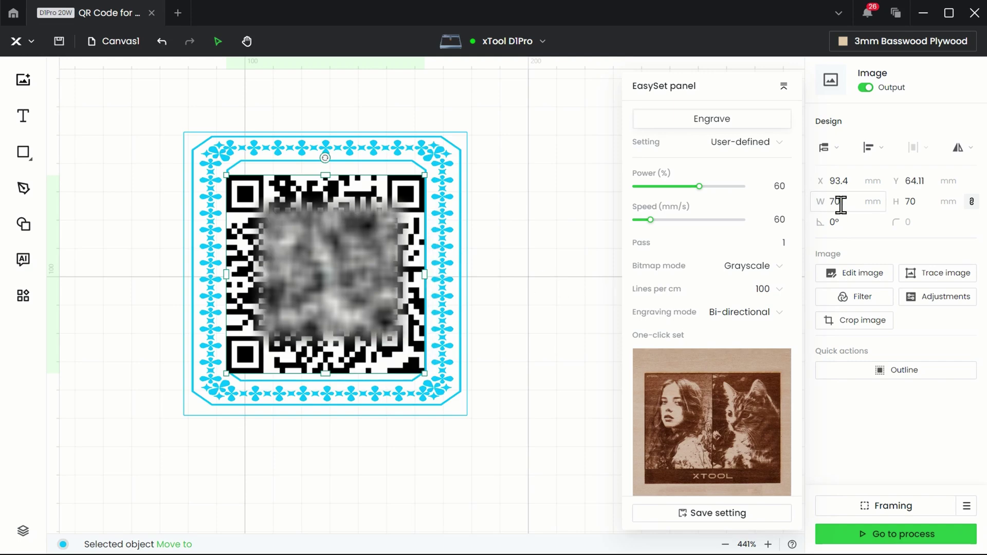
Step: Try a 65 mm QR width, return it to 70 mm, and centre it at X 93.22, Y 62.84 mm
click(857, 201)
text(65)
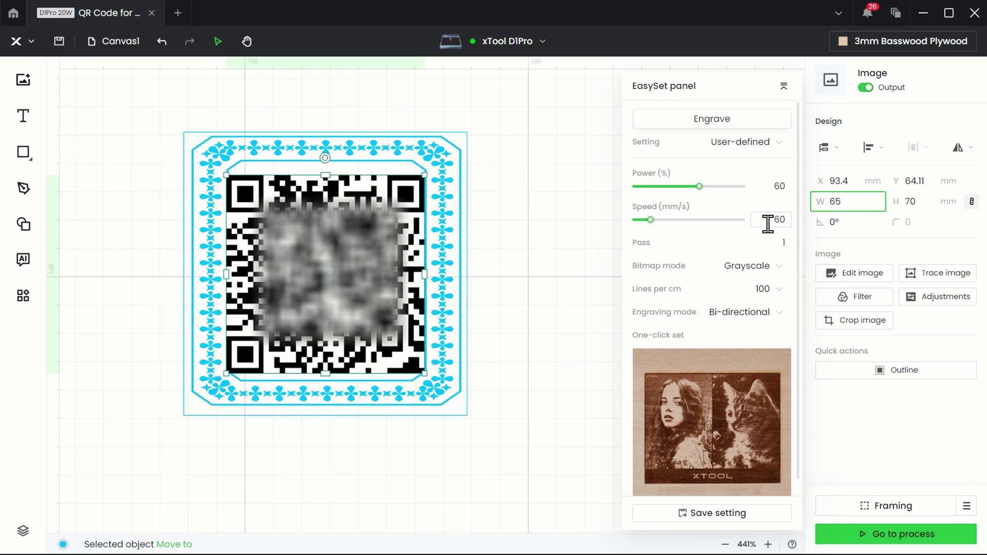
key(Return)
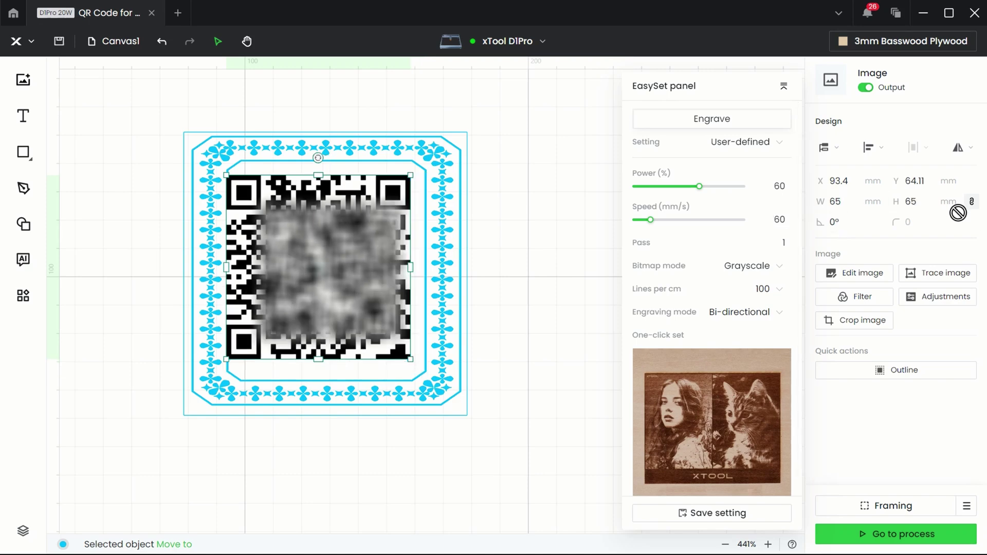
click(854, 199)
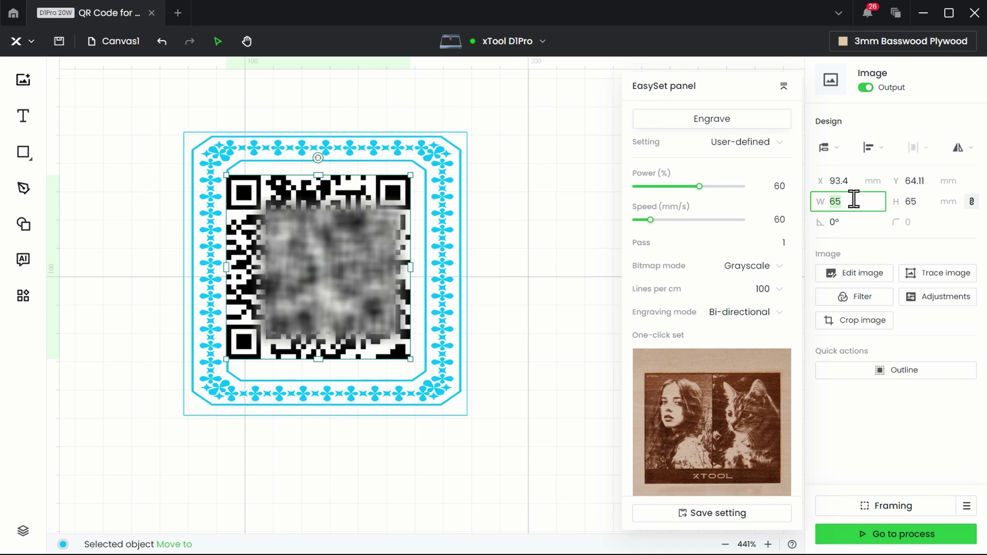
text(70)
key(Tab)
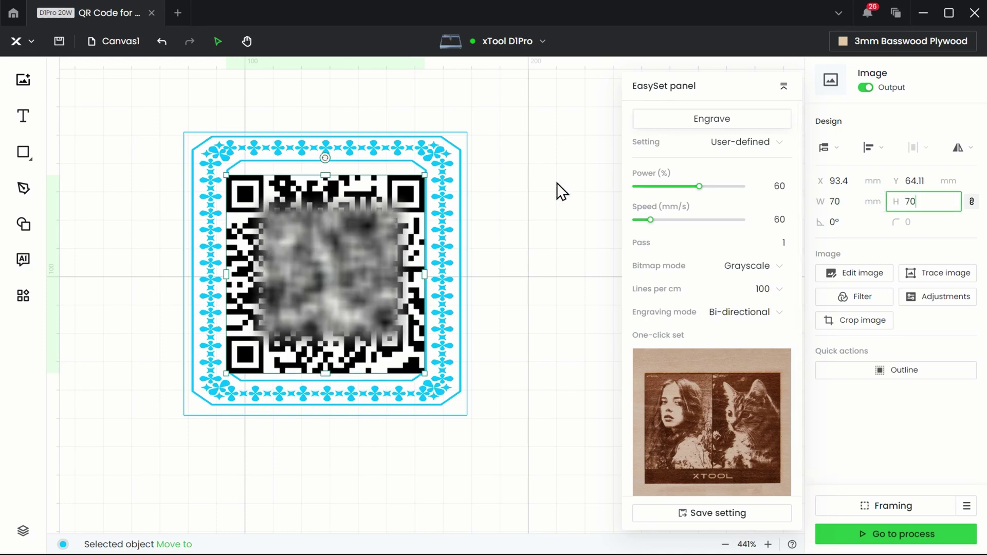
mouse_move(324, 288)
mouse_down()
mouse_move(338, 287)
mouse_move(323, 285)
mouse_up()
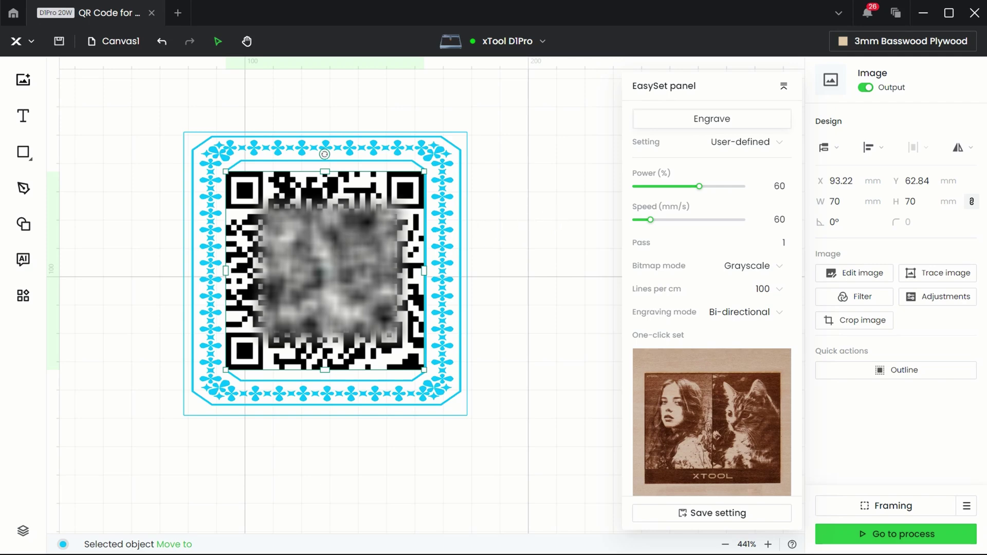
Step: Bring the QR image to the front with Arrange > Bring to front, then deselect everything
right_click(355, 227)
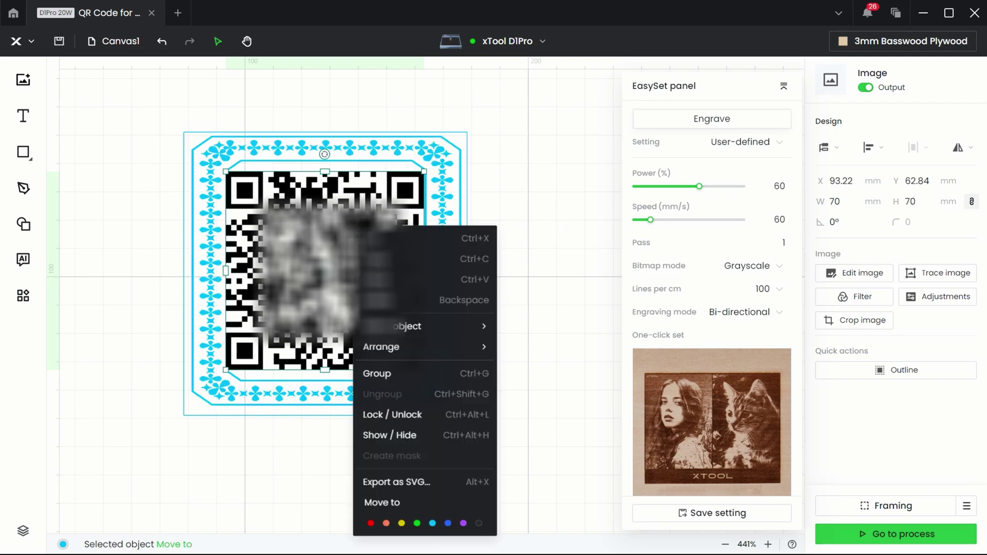
mouse_move(423, 350)
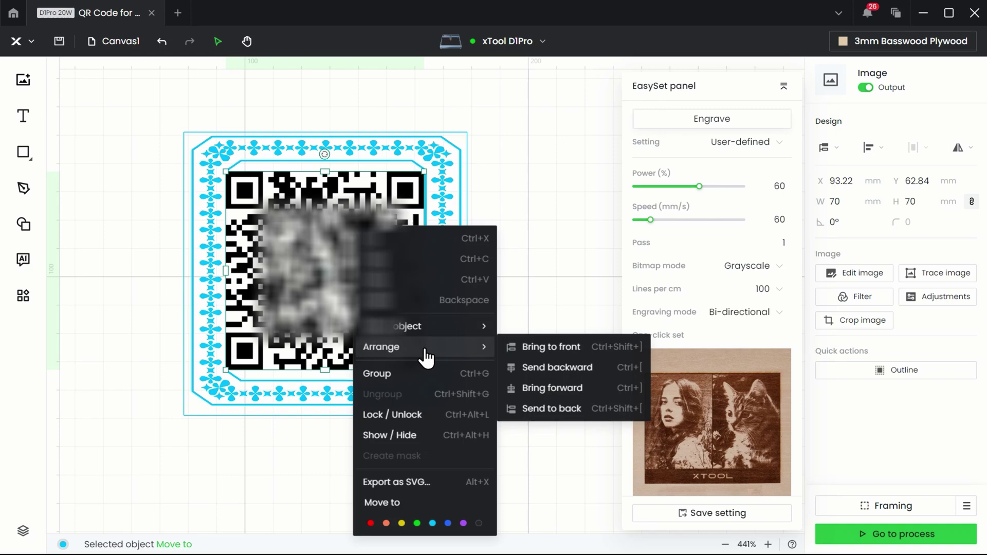
click(551, 347)
click(575, 237)
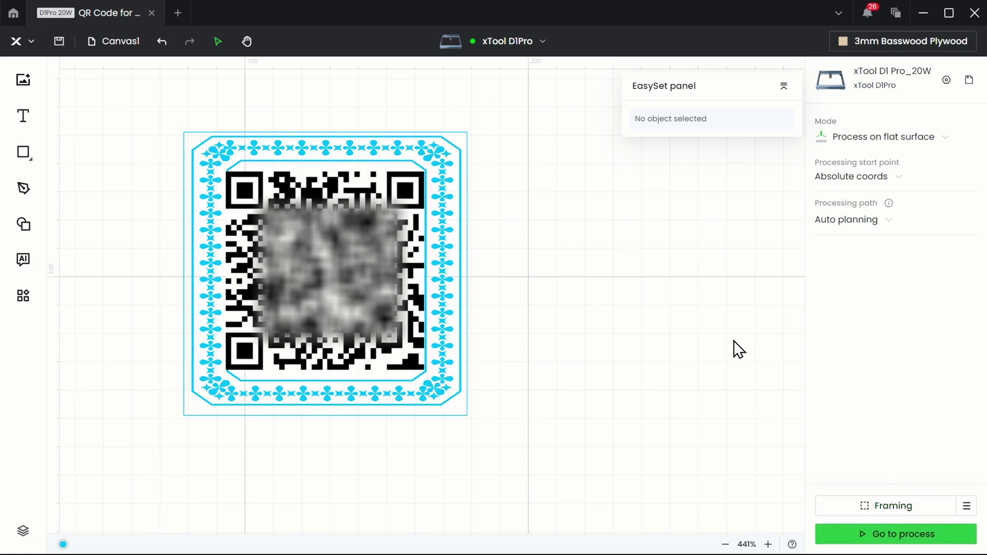
Step: Place the QR code and border together at X 12 mm, Y 15 mm, then run framing
scroll(566, 306, down, 3)
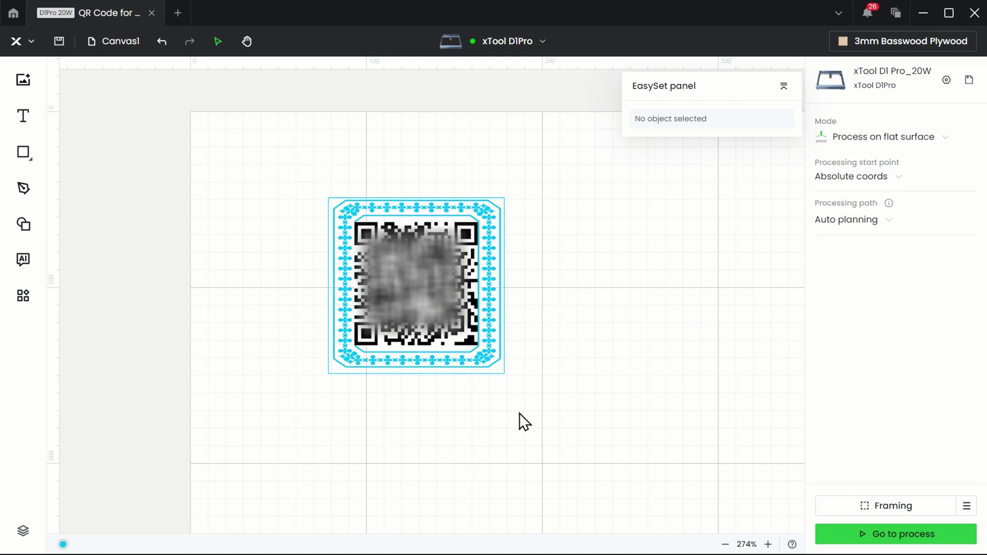
drag(520, 412, 267, 159)
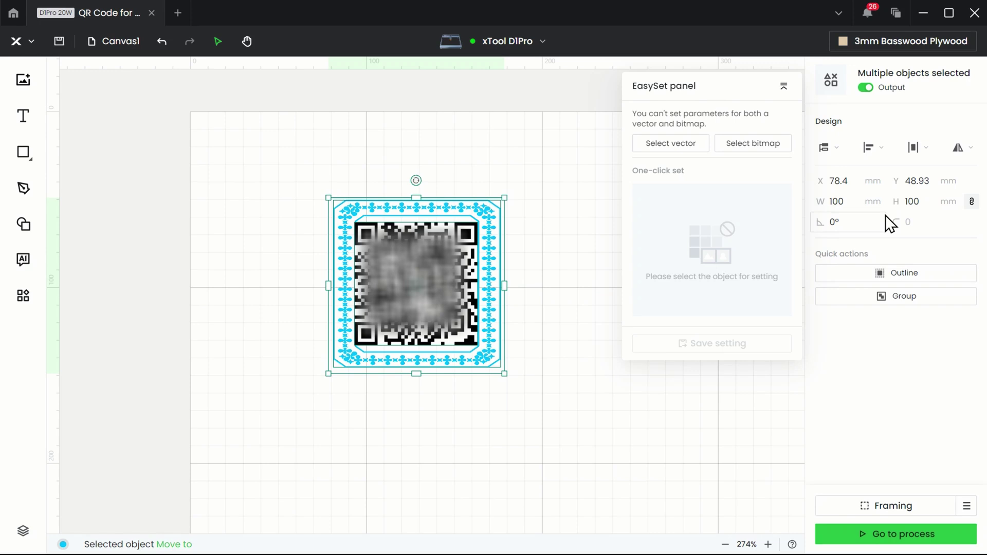
click(845, 181)
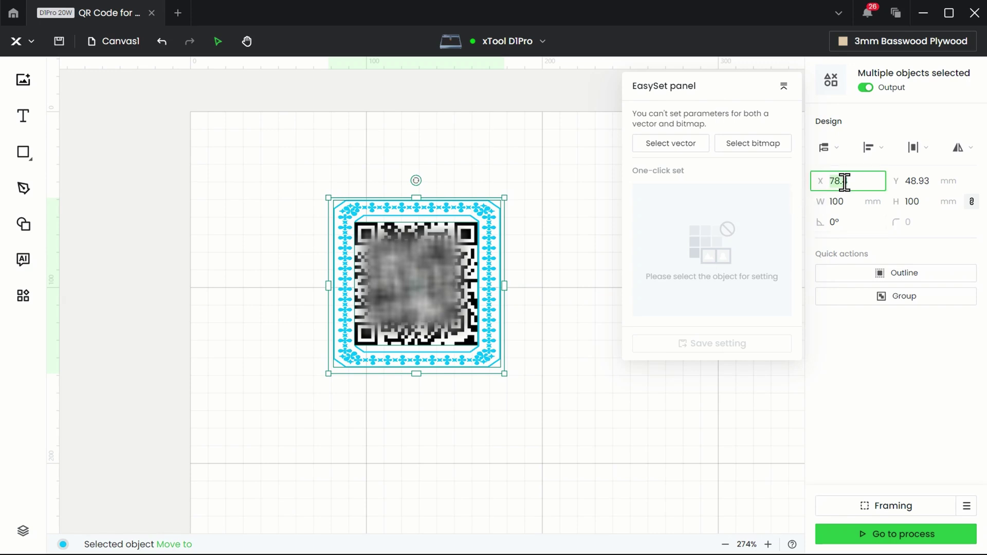
text(12)
key(Tab)
text(15)
key(Tab)
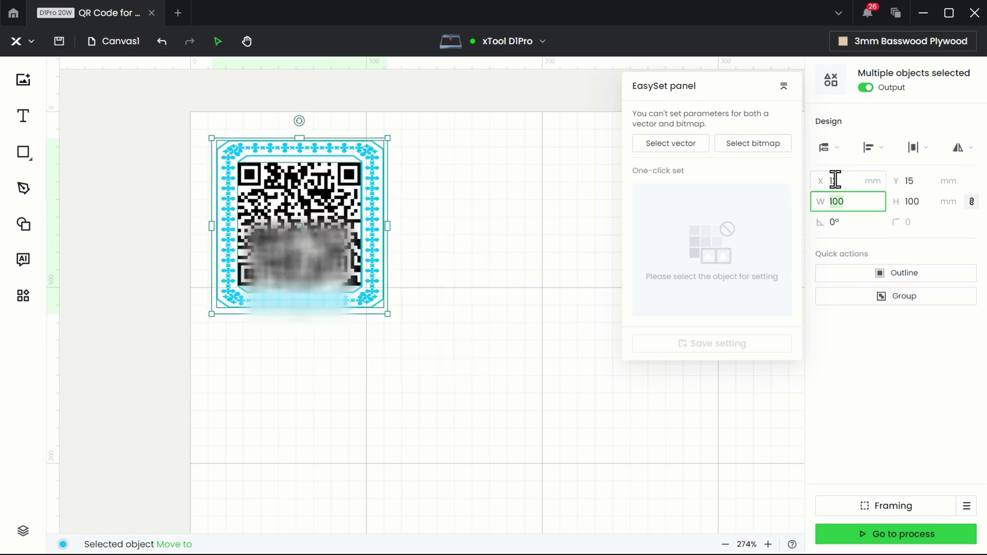
click(903, 506)
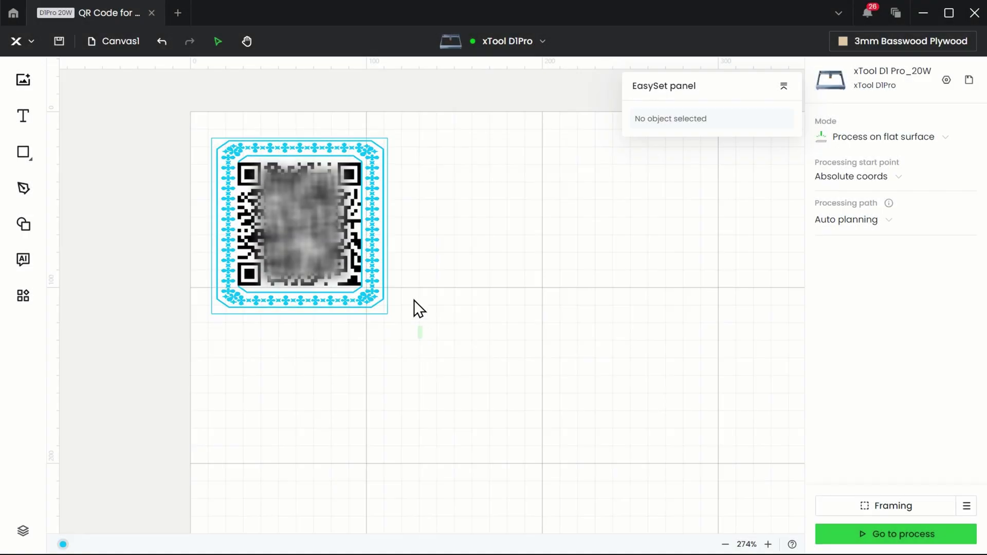
Step: Group the QR code with its border and open the processing preview showing the 41 min estimate
drag(414, 300, 180, 116)
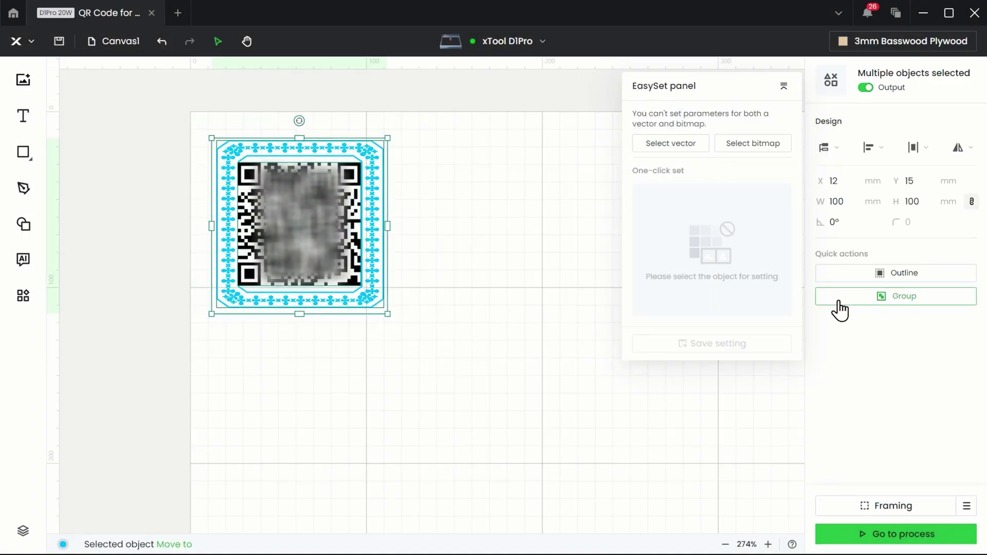
click(881, 302)
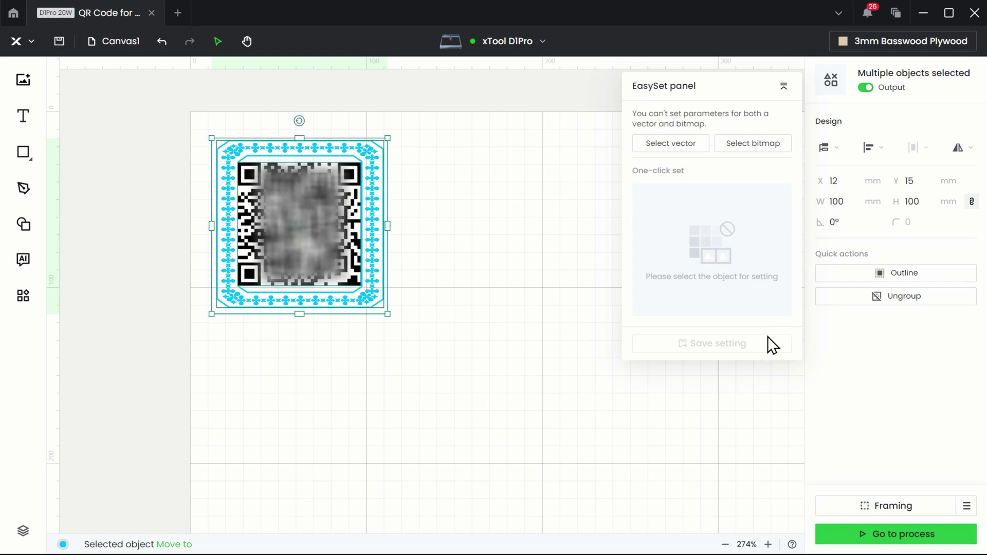
click(898, 534)
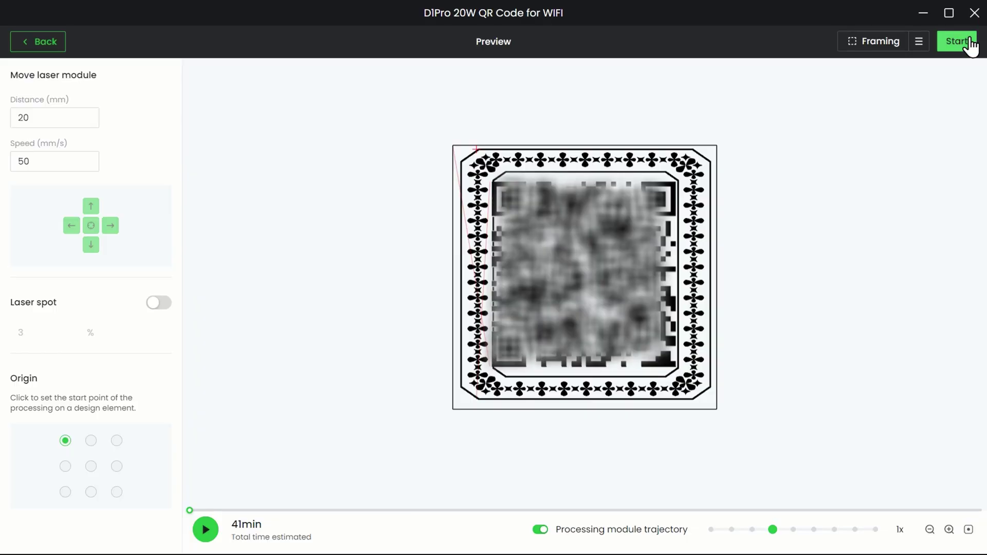
Step: Start the engraving job on the D1 Pro, dismissing the fire detection safety warning
click(969, 37)
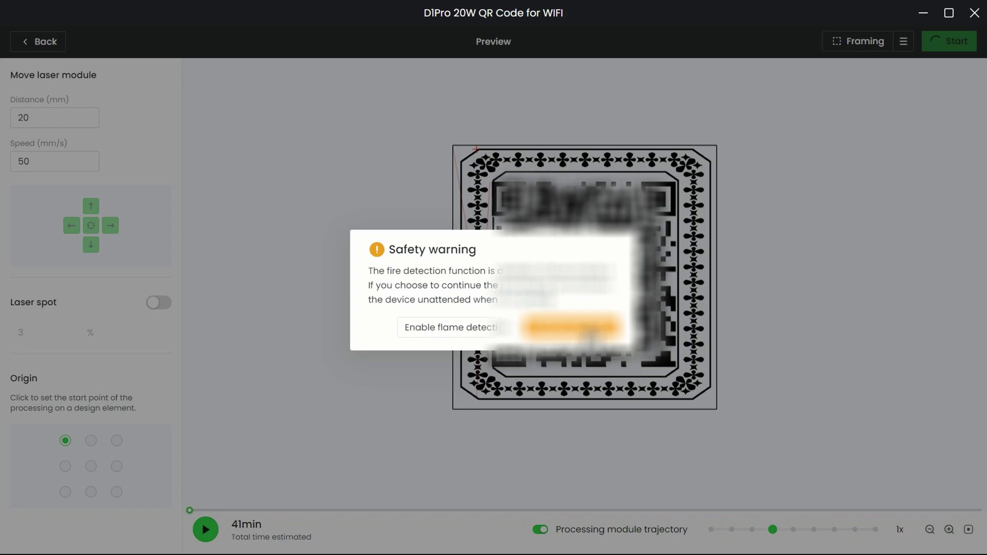
key(Escape)
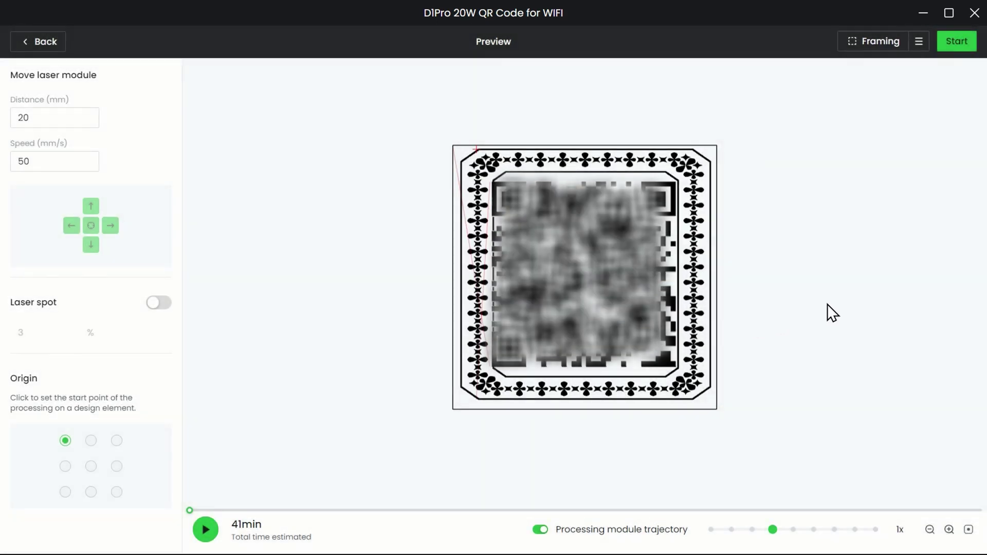
click(955, 51)
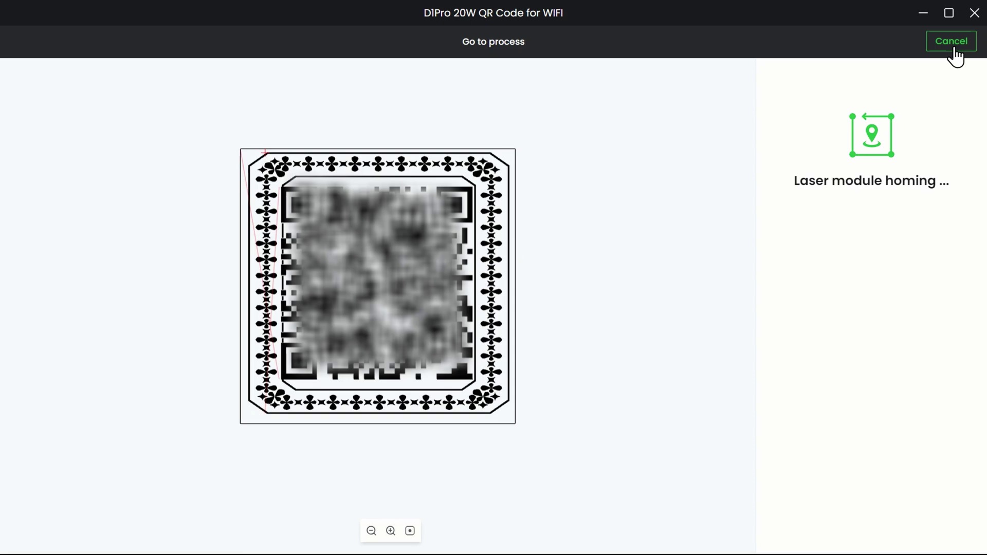